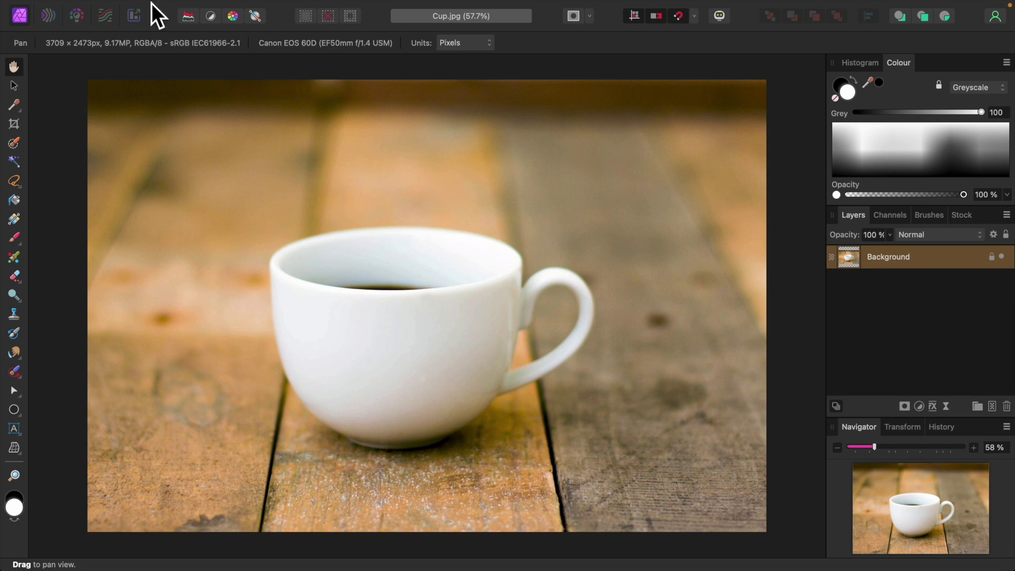
Step: Place Tree.jpg from Completed Photos into the cup image as a new layer at default size
click(117, 8)
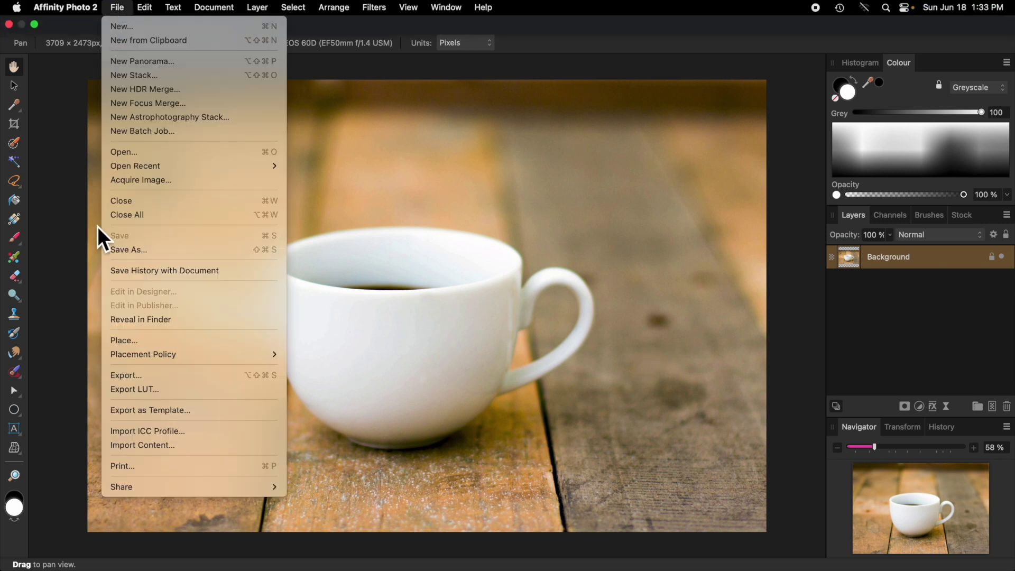
click(129, 340)
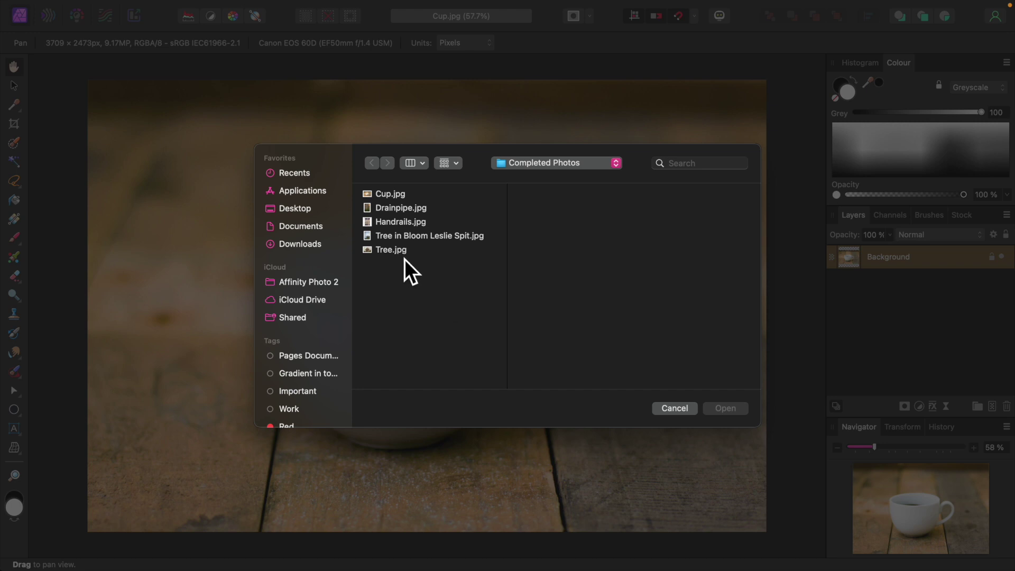
click(398, 253)
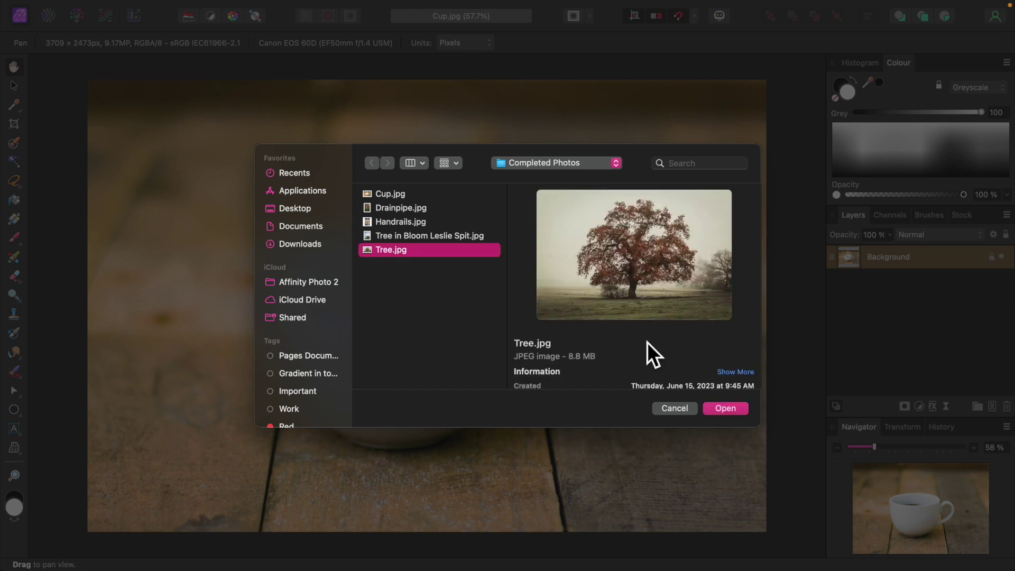
click(726, 409)
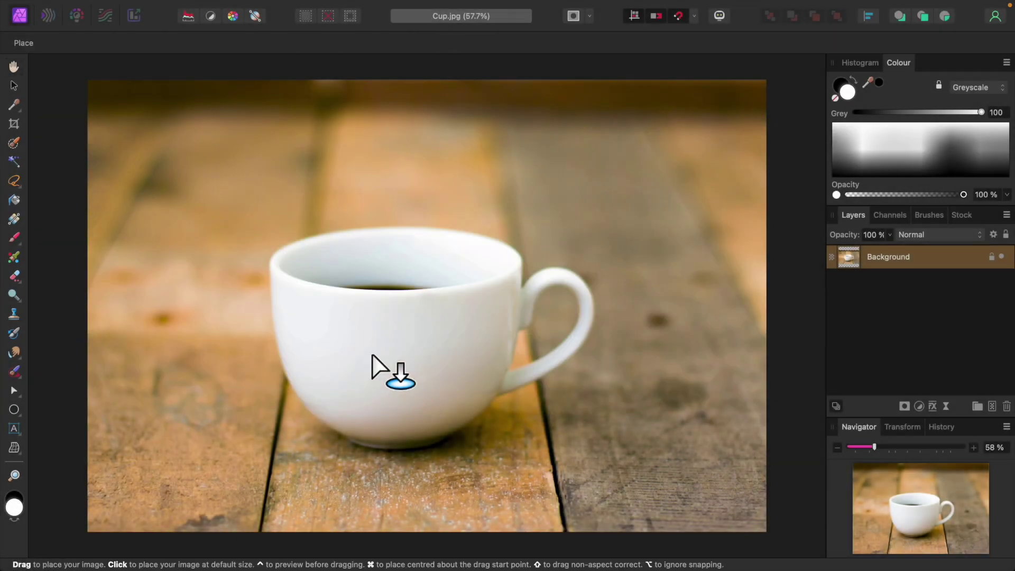
click(371, 354)
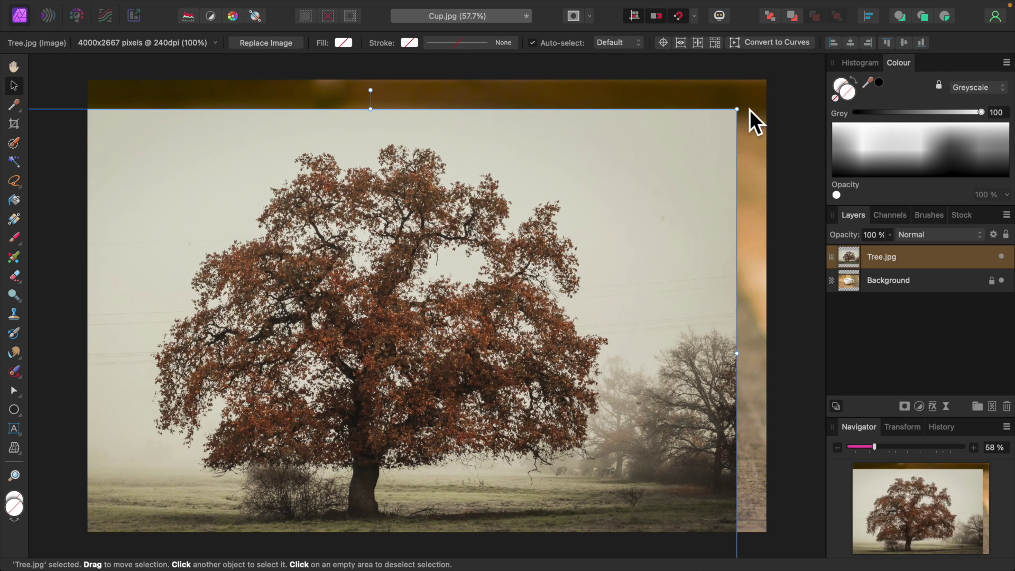
Step: Scale the tree photo down over the cup's body and set its layer opacity to 50%
drag(742, 117, 274, 421)
drag(145, 483, 406, 329)
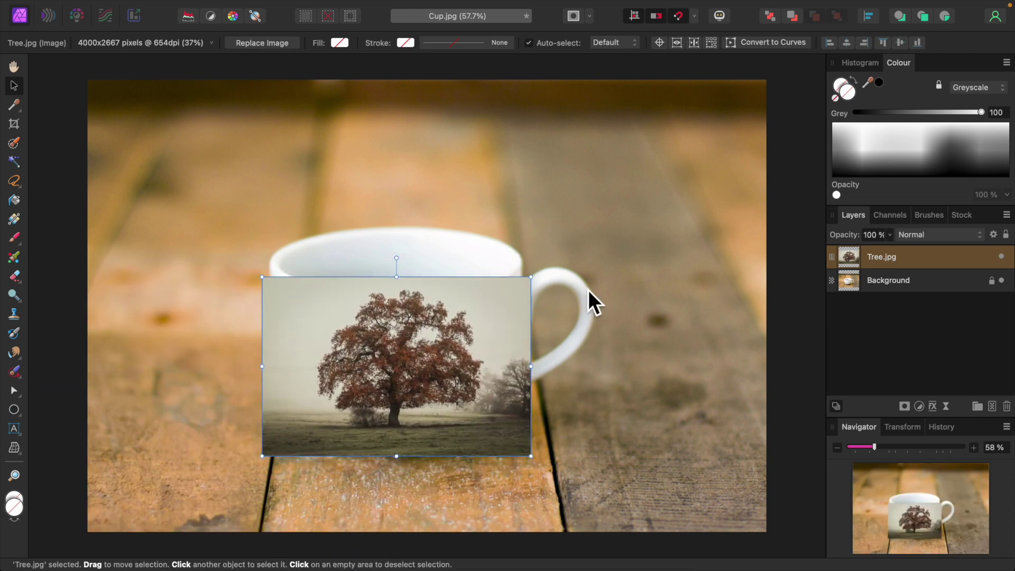
drag(537, 286, 483, 312)
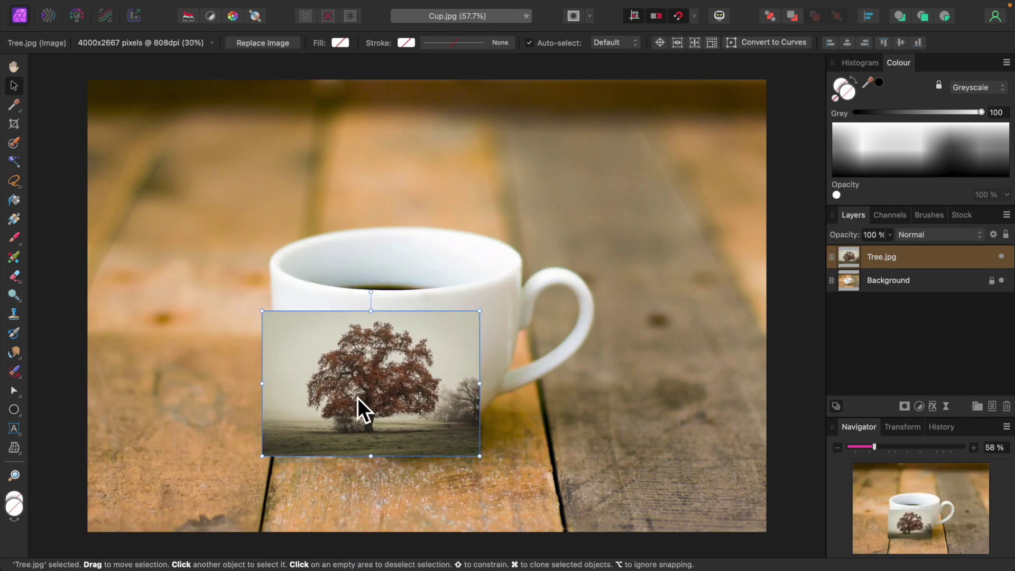
drag(357, 398, 381, 383)
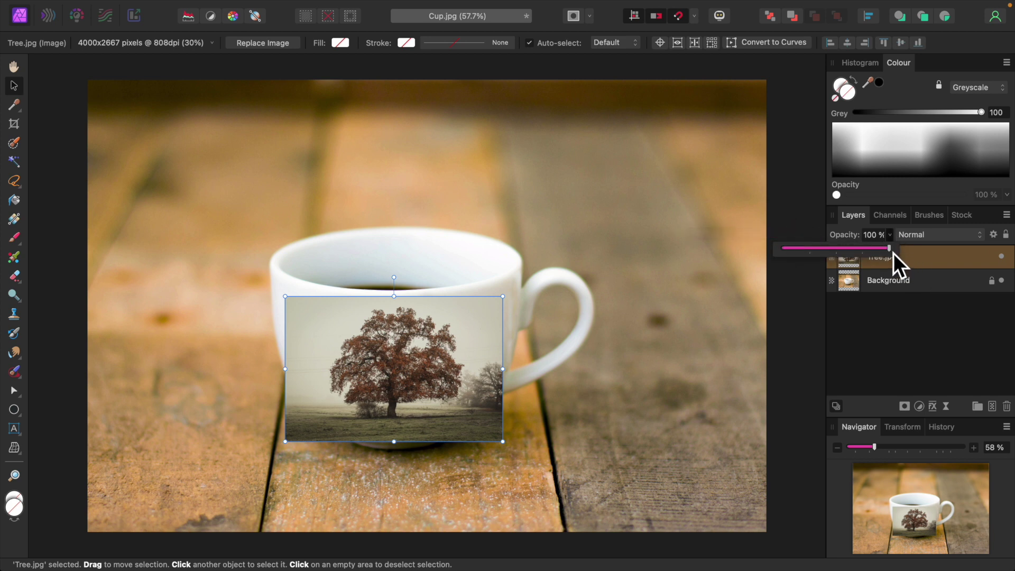
drag(889, 235, 843, 257)
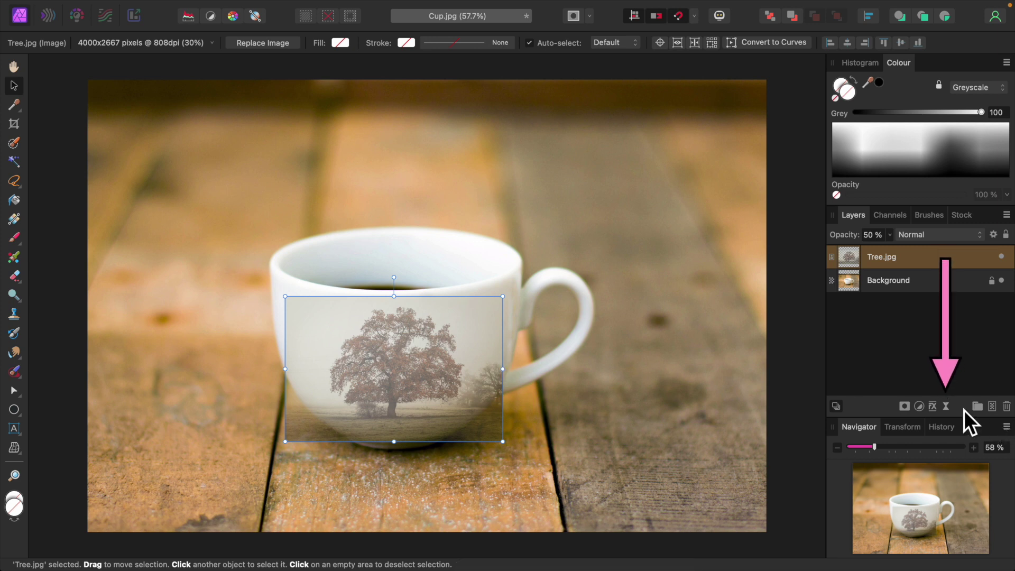
click(948, 409)
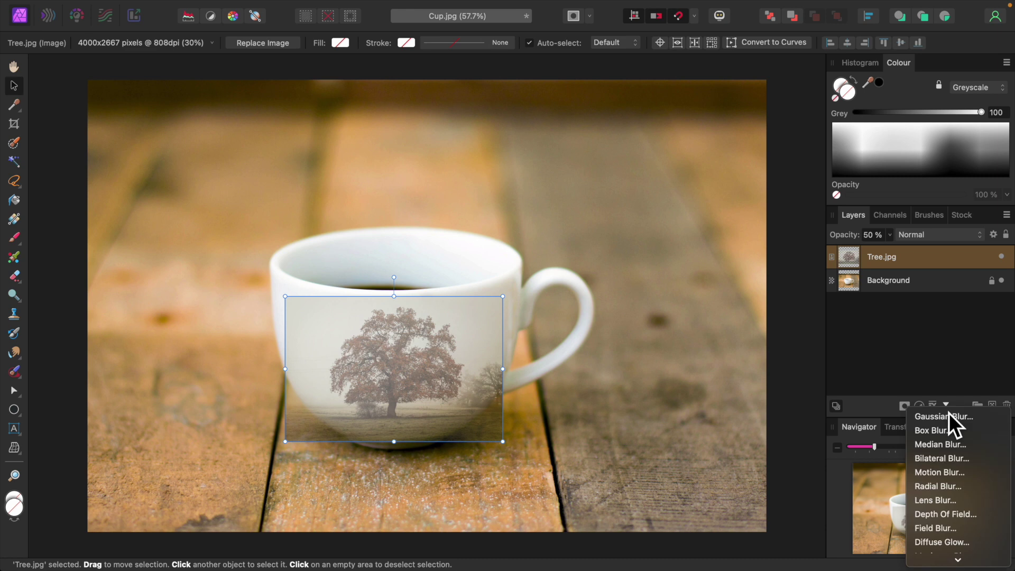
scroll(949, 413, down, 10)
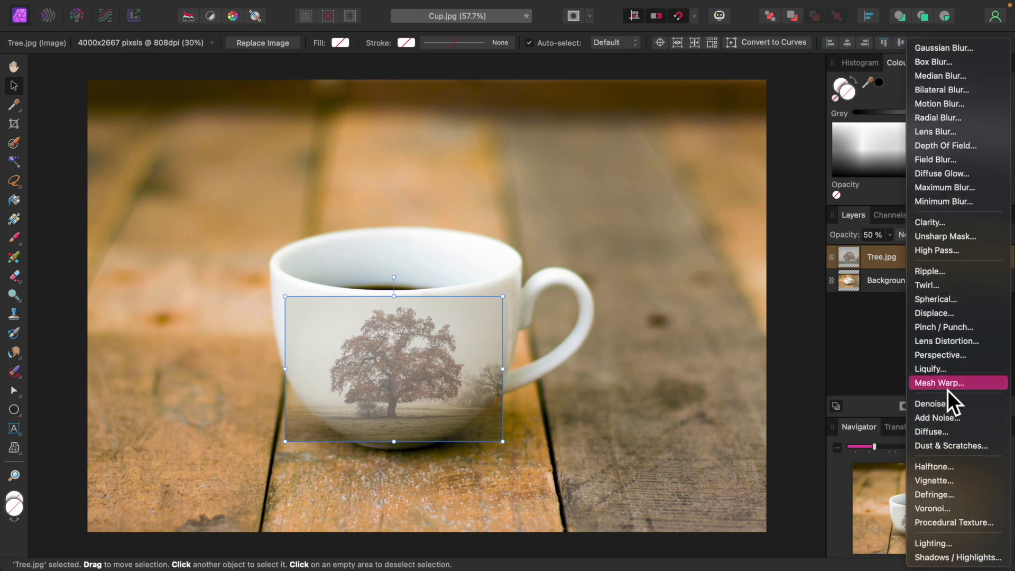
click(446, 347)
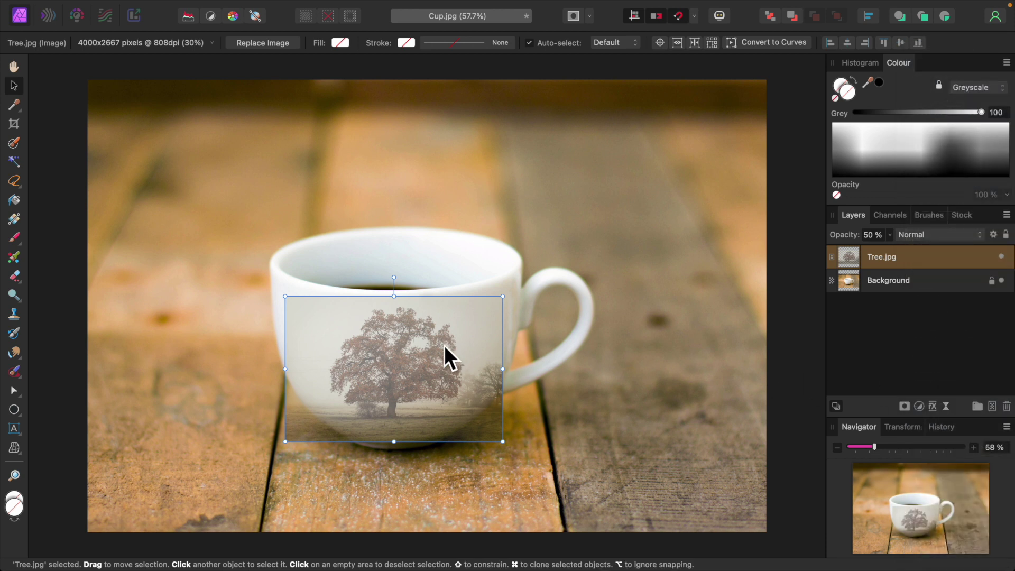
mouse_move(495, 3)
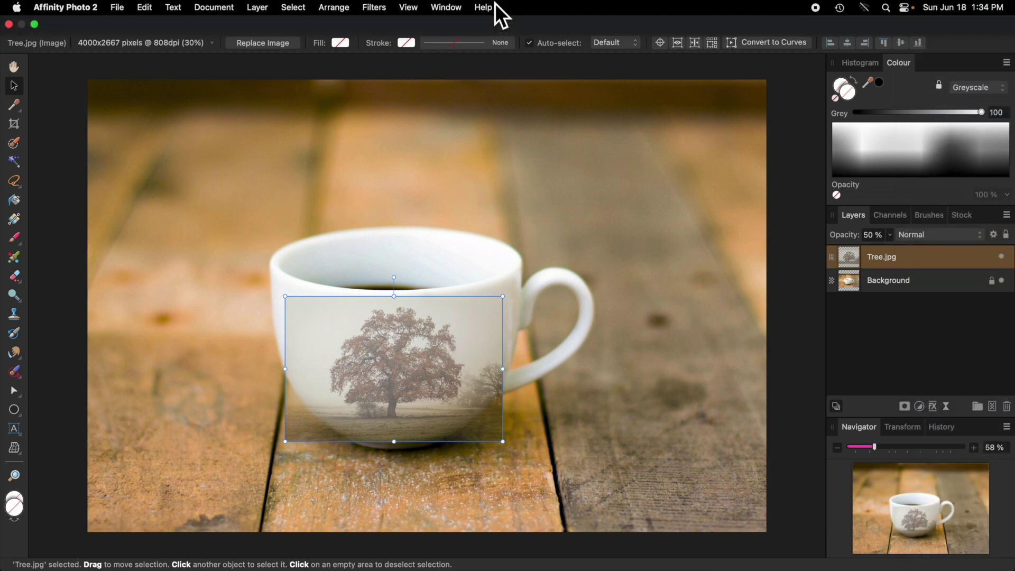
click(379, 12)
mouse_move(406, 58)
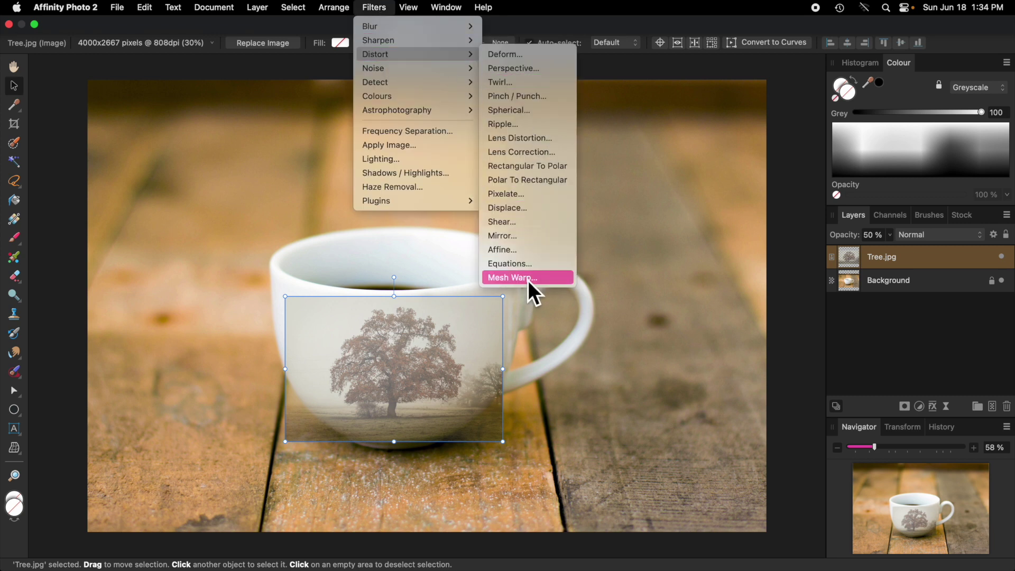
click(480, 321)
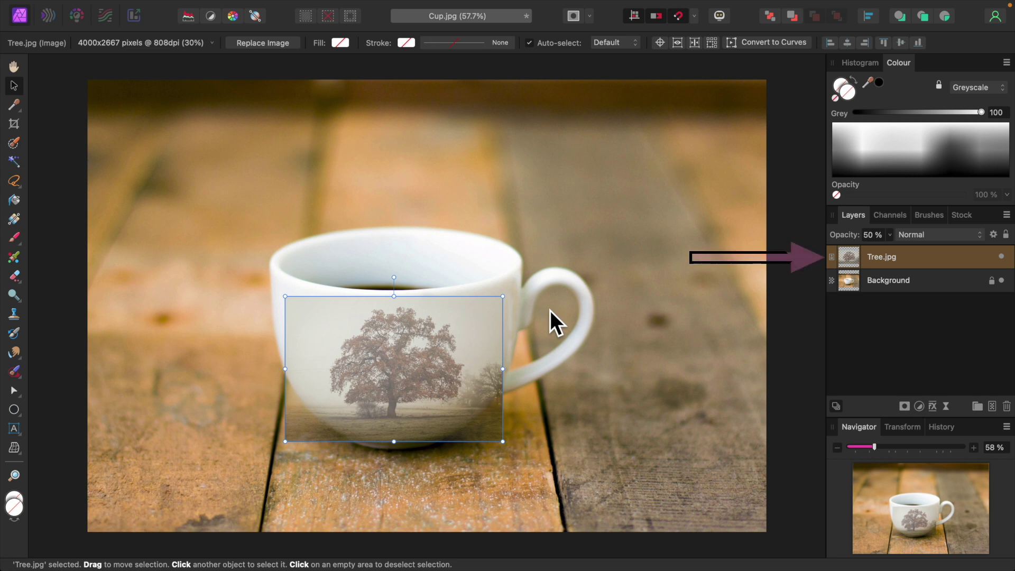
Step: Rasterise the Tree.jpg layer into a pixel layer from the Layer menu
mouse_move(351, 3)
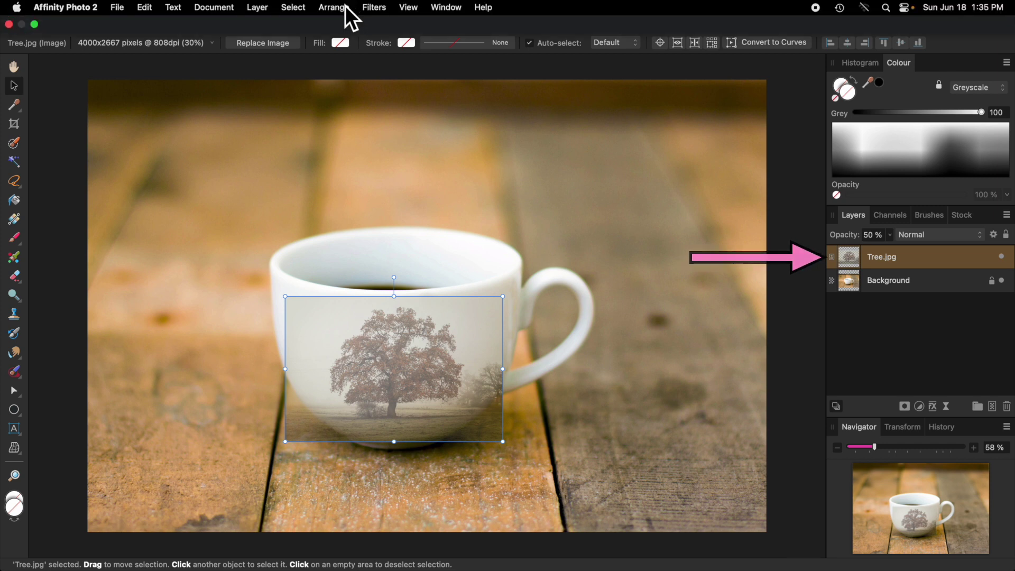
click(258, 7)
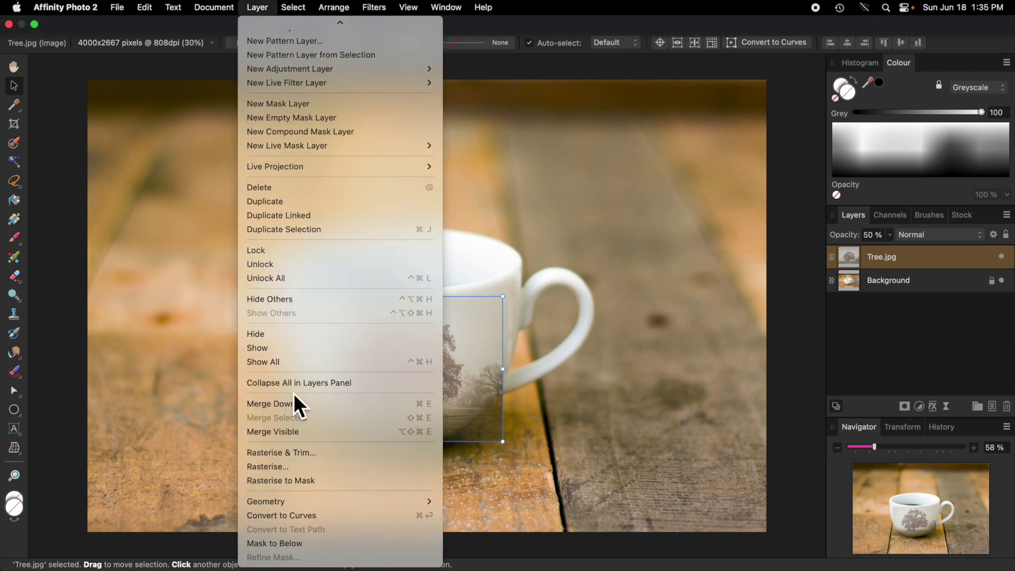
click(270, 467)
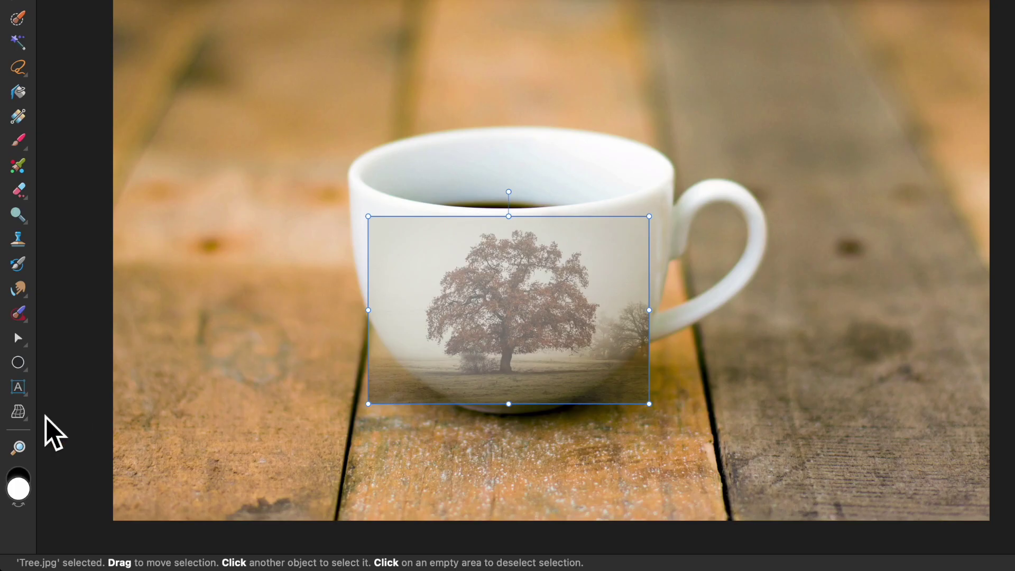
Step: Try a few Mesh Warp bends on the tree, then undo them and reset the mesh flat
click(18, 452)
click(61, 418)
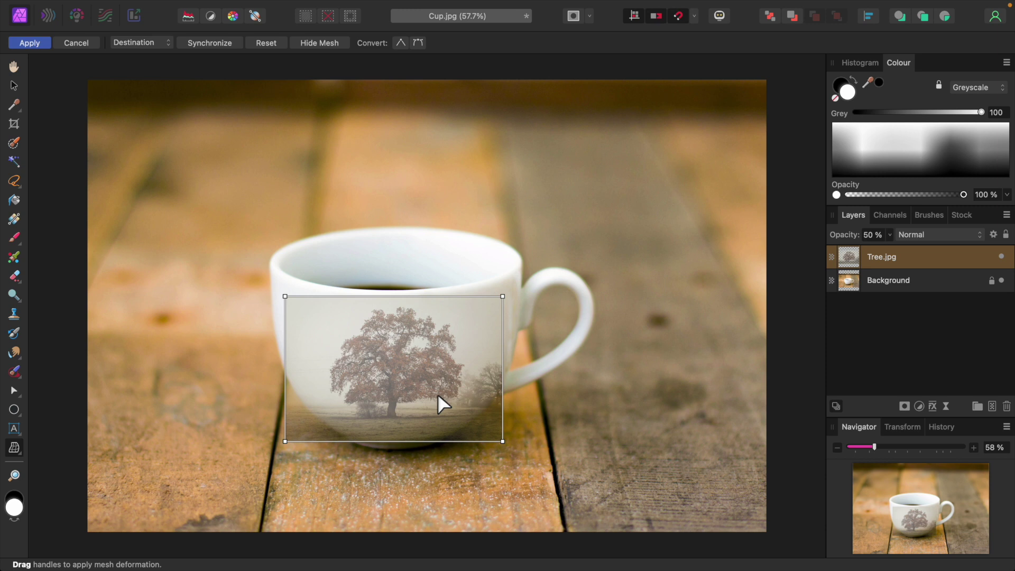
mouse_move(499, 373)
mouse_down()
mouse_move(427, 369)
mouse_move(490, 371)
mouse_up()
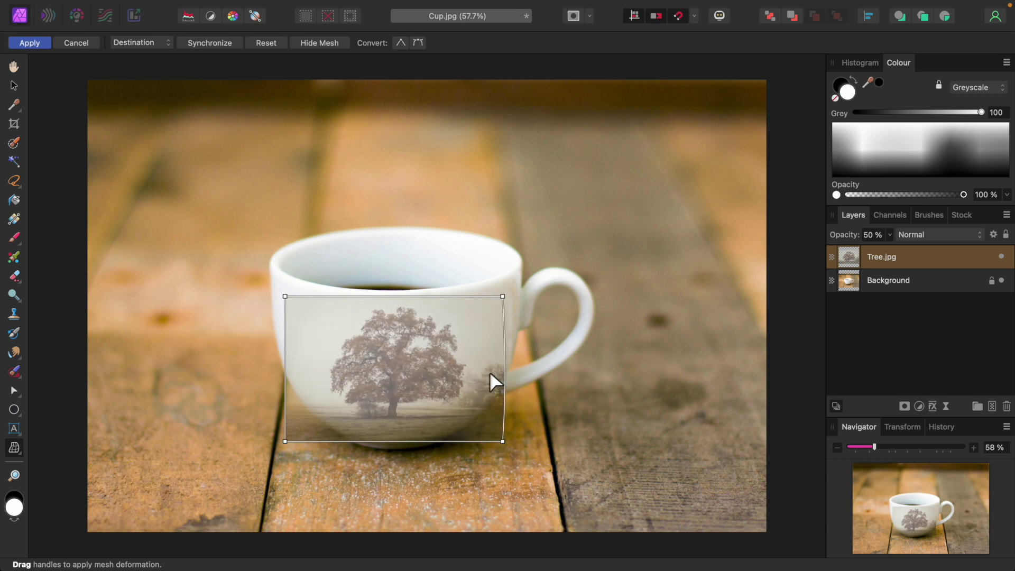
drag(368, 287, 385, 300)
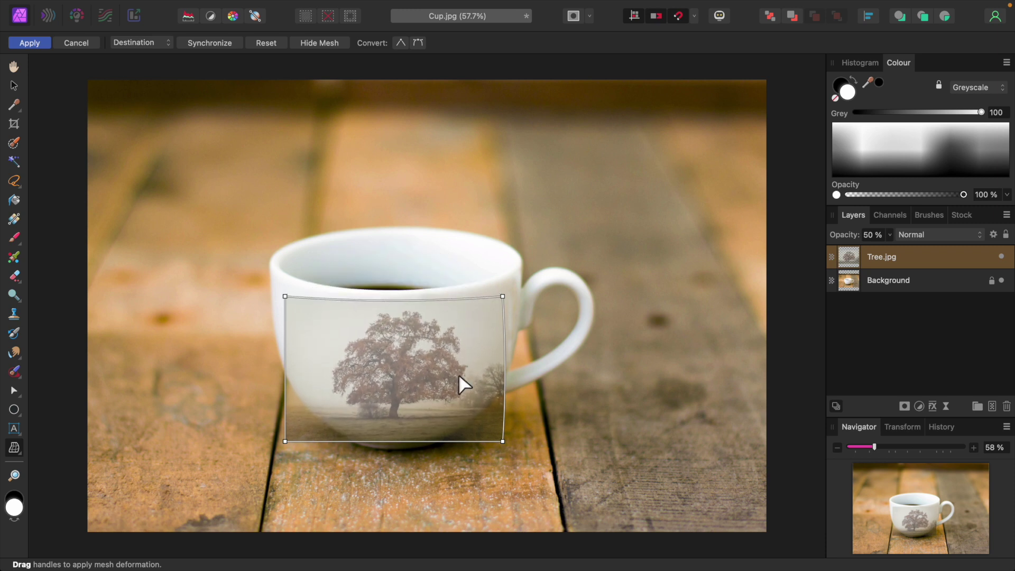
double_click(396, 375)
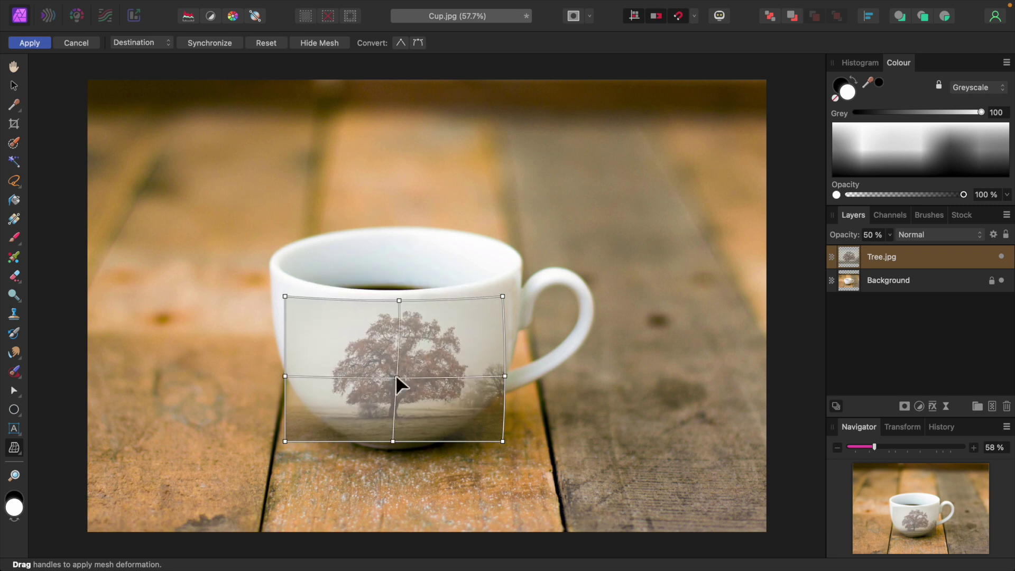
mouse_move(396, 374)
mouse_down()
mouse_move(372, 349)
mouse_move(381, 378)
mouse_move(407, 371)
mouse_move(397, 370)
mouse_up()
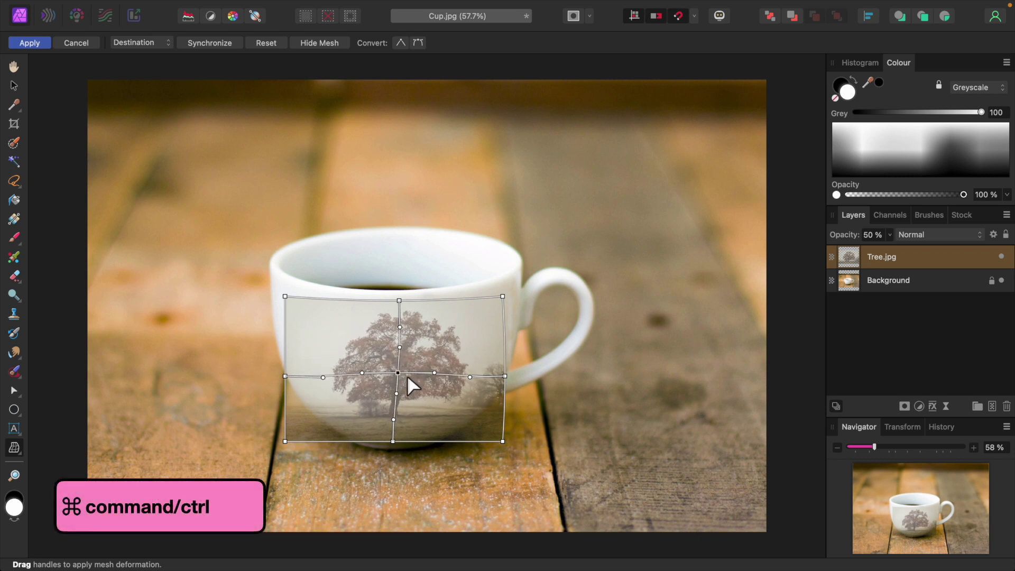
key(super+z)
key(super+z)
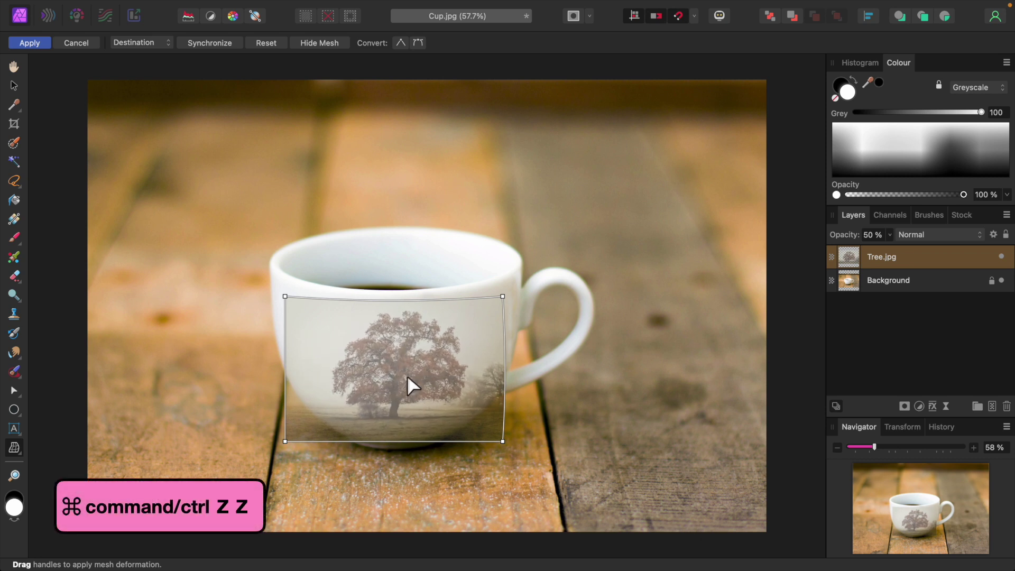
click(272, 46)
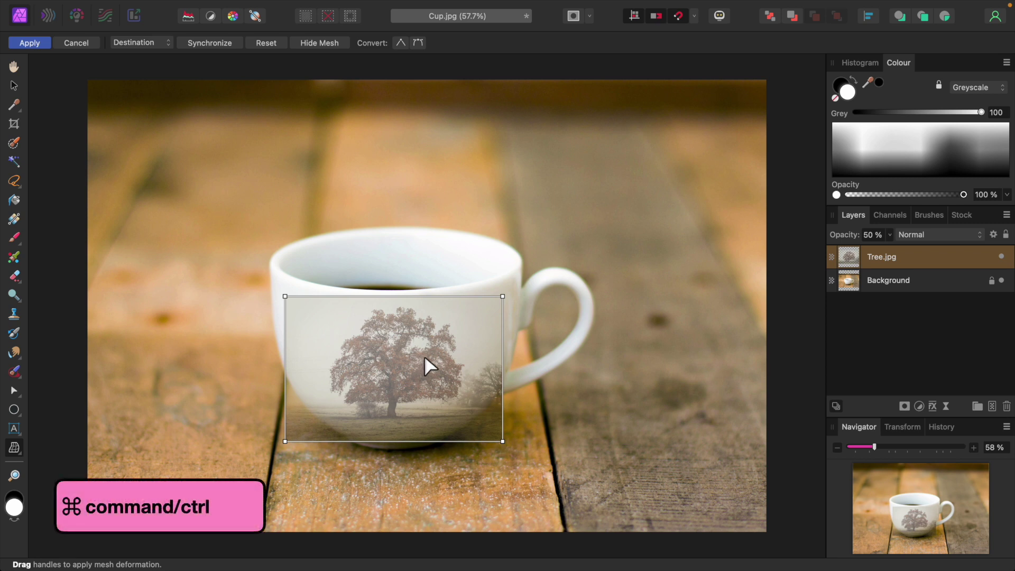
Step: Zoom to 100% and pull the tree's top-left and top-right mesh corners up to the cup rim
key(ctrl+plus)
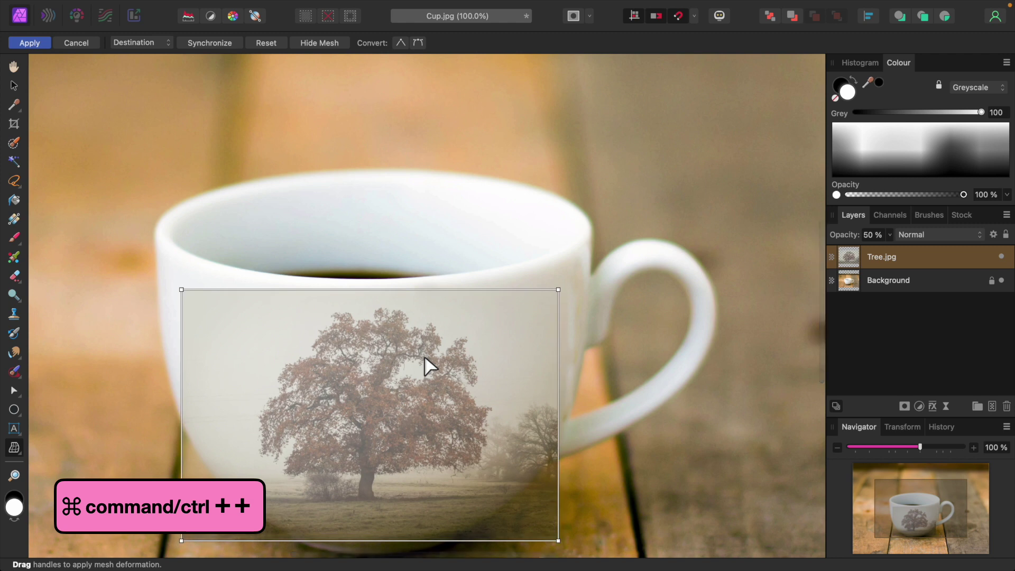
scroll(424, 355, down, 3)
scroll(424, 355, left, 2)
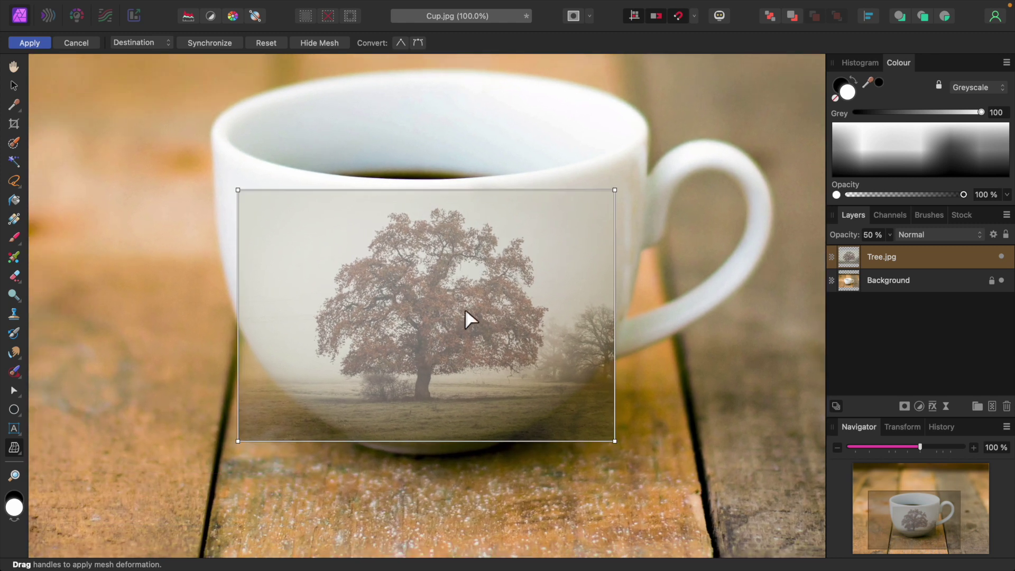
drag(614, 189, 648, 135)
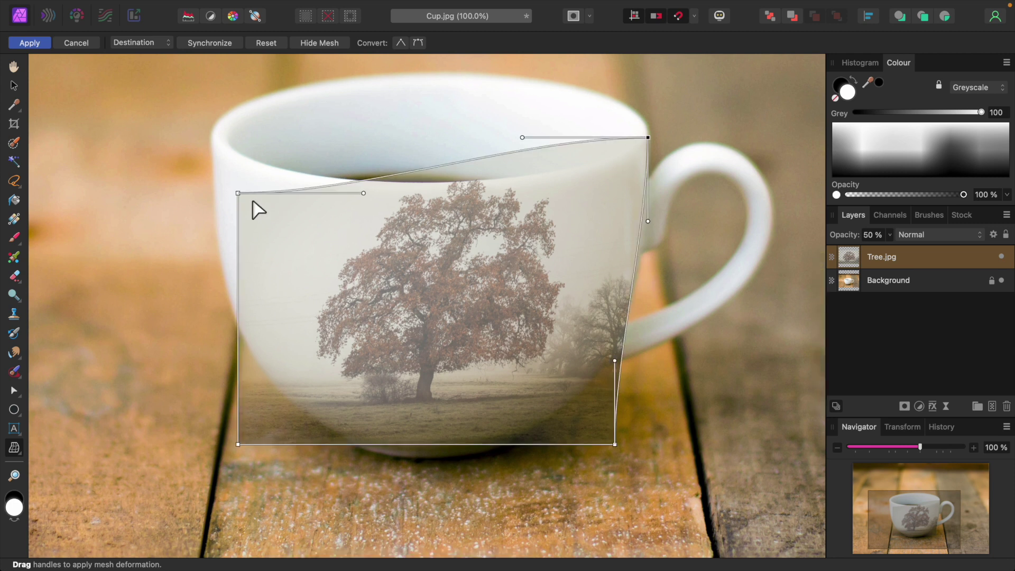
drag(238, 193, 208, 136)
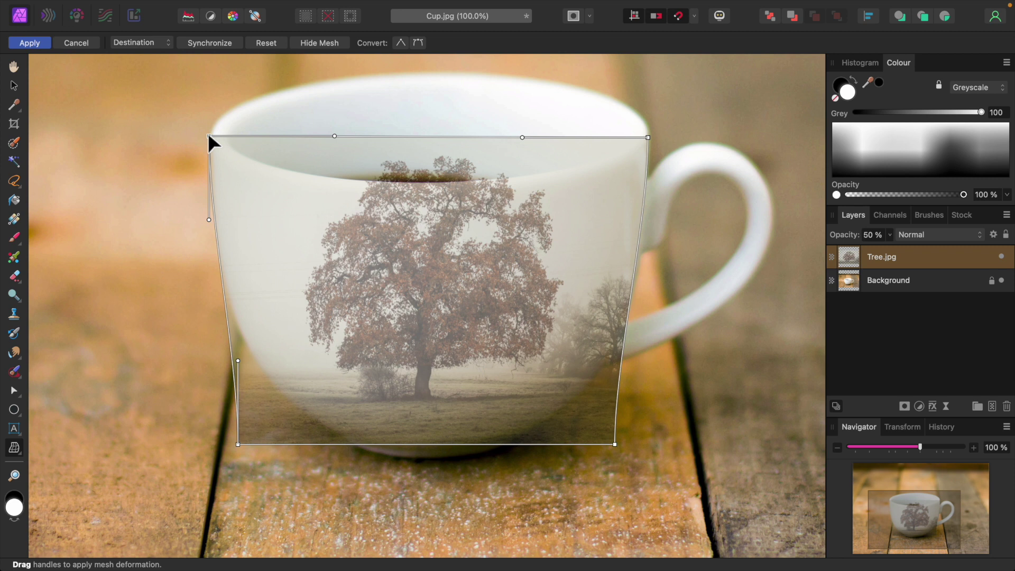
Step: Move both bottom mesh corners inward to the cup base and hide the mesh
scroll(227, 217, left, 2)
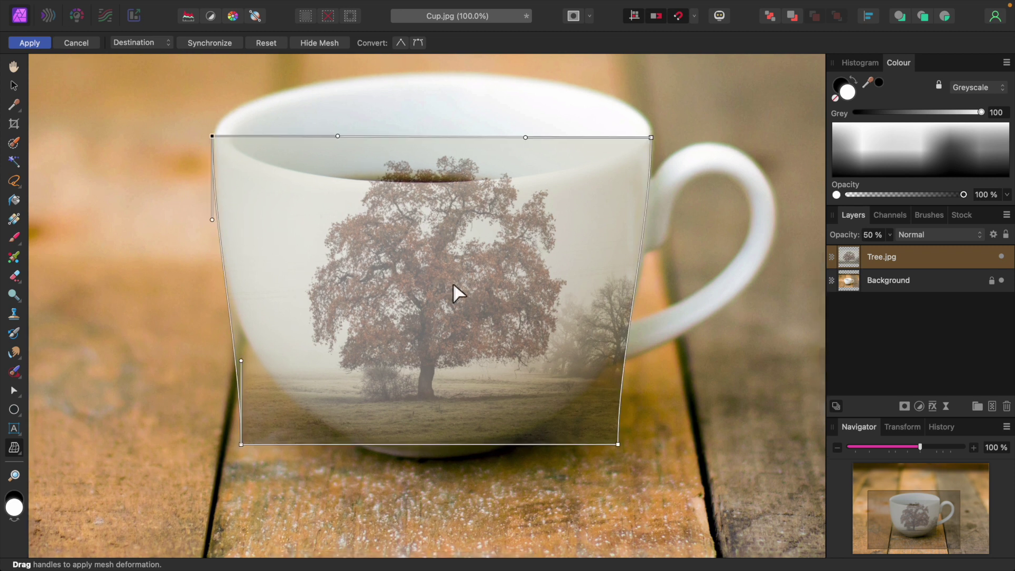
scroll(453, 286, down, 1)
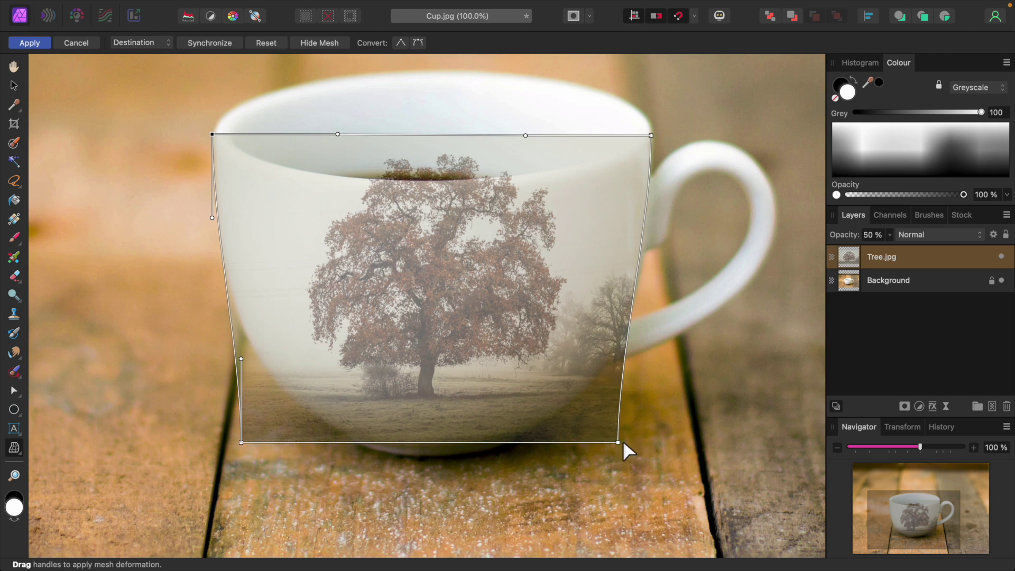
drag(617, 439, 561, 415)
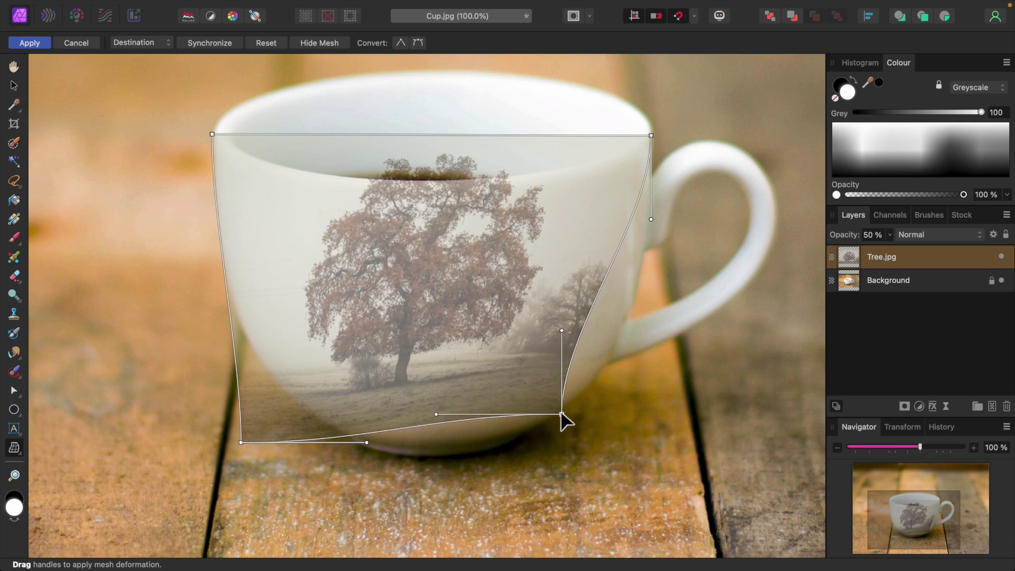
drag(562, 414, 560, 413)
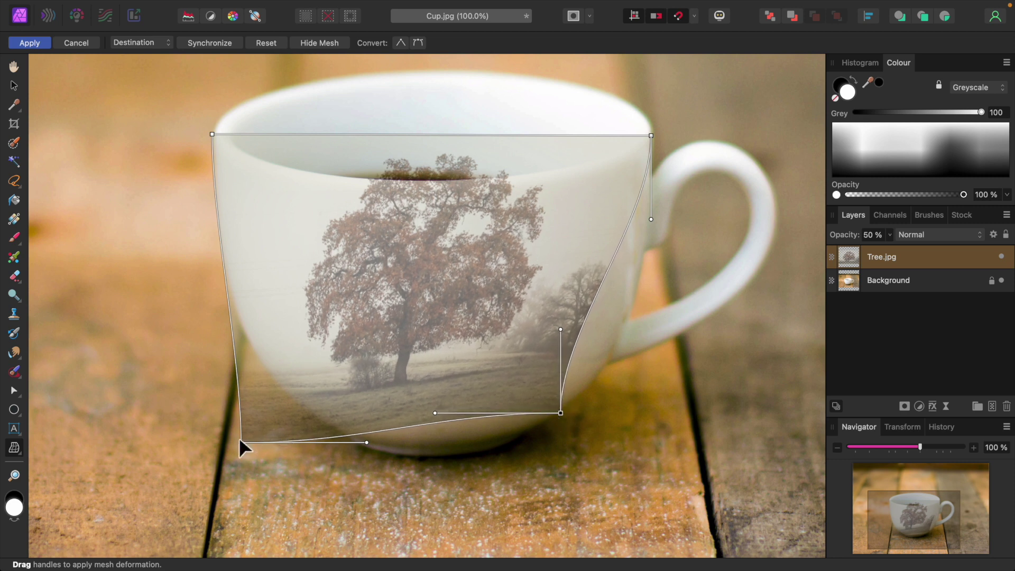
drag(240, 440, 304, 409)
scroll(310, 448, down, 1)
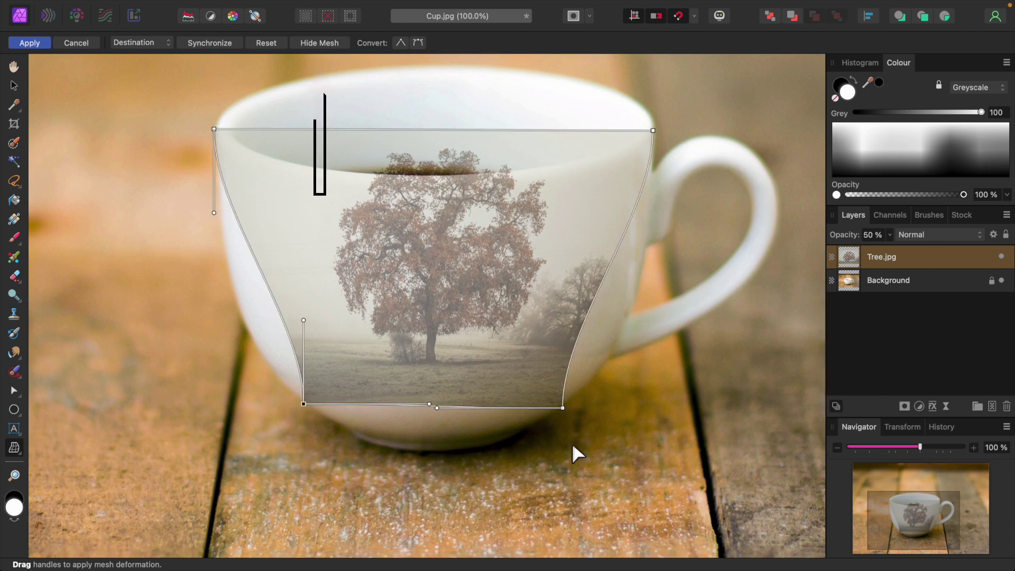
click(332, 45)
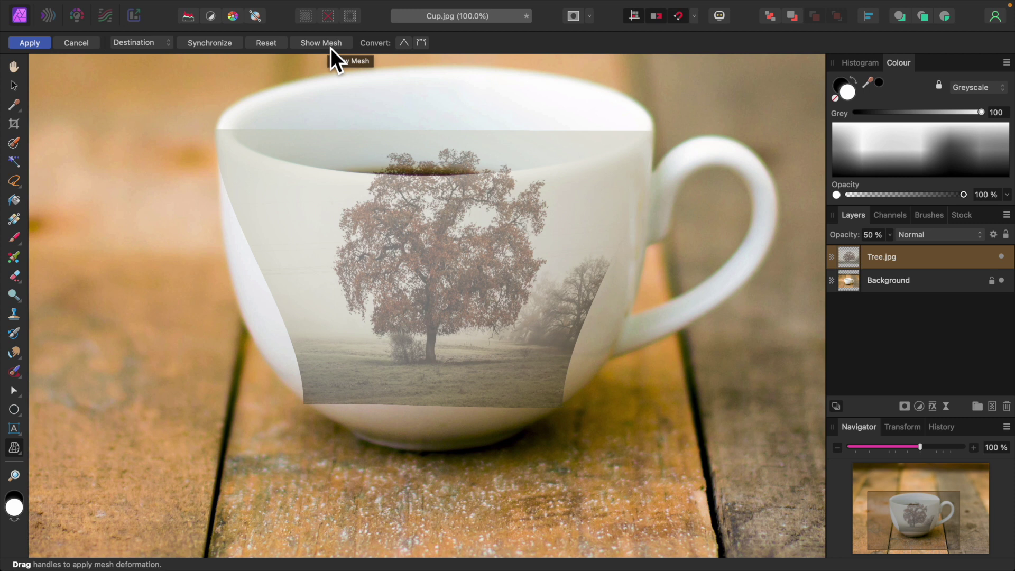
Step: Show the mesh again and drag the top-right node's handle down to curve the top edge
click(327, 44)
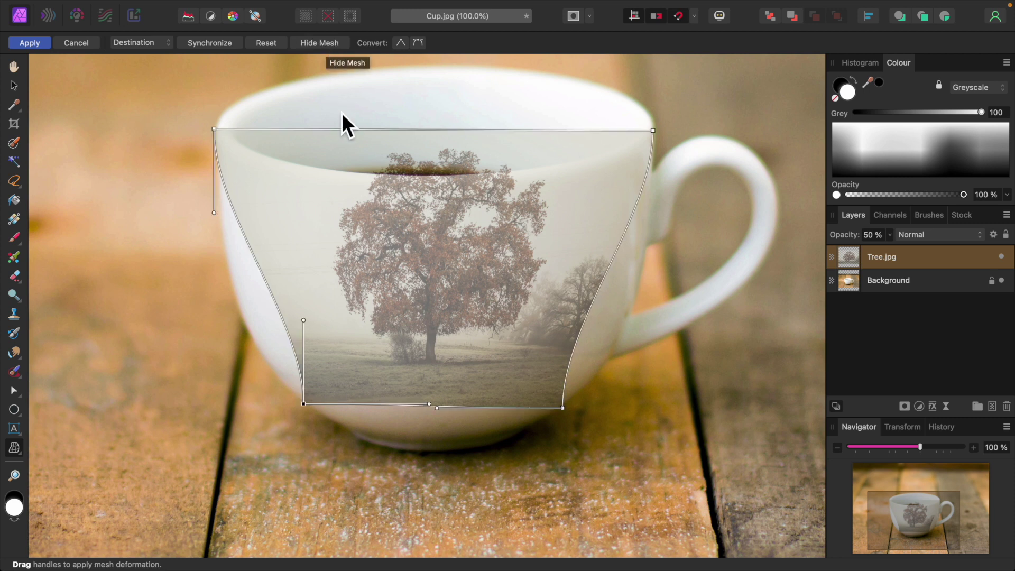
scroll(441, 283, up, 1)
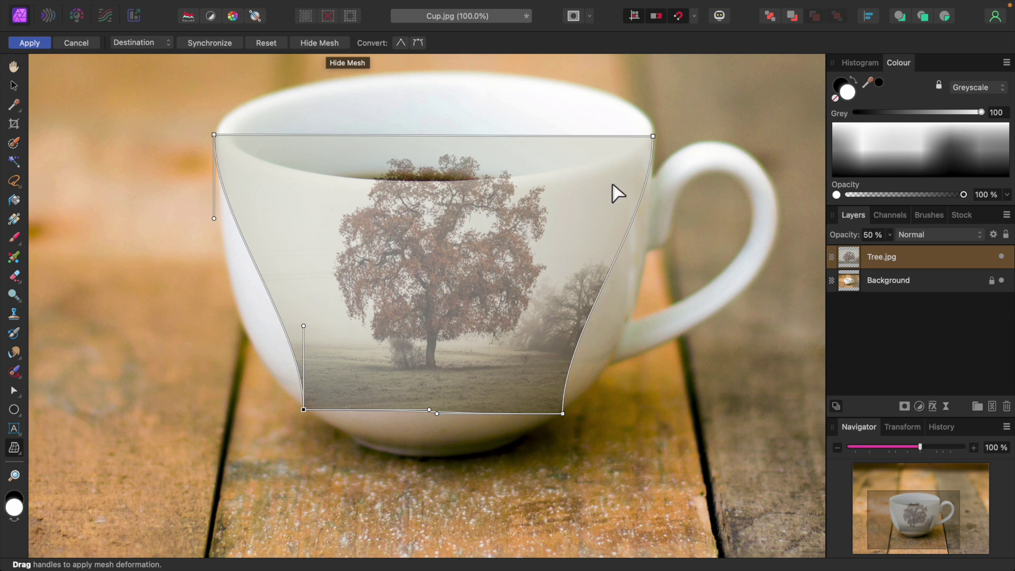
scroll(618, 185, up, 1)
click(652, 139)
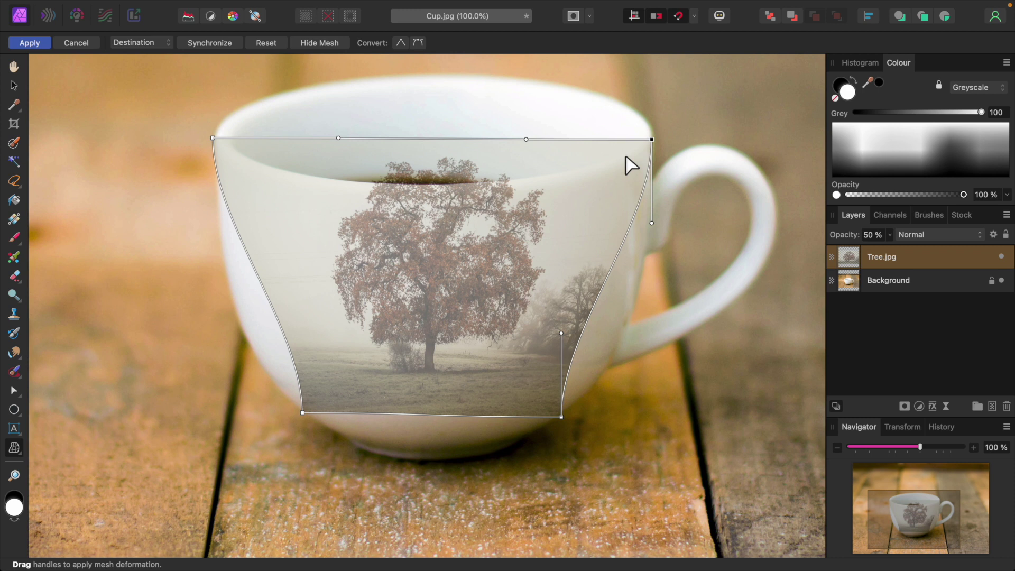
drag(526, 139, 487, 254)
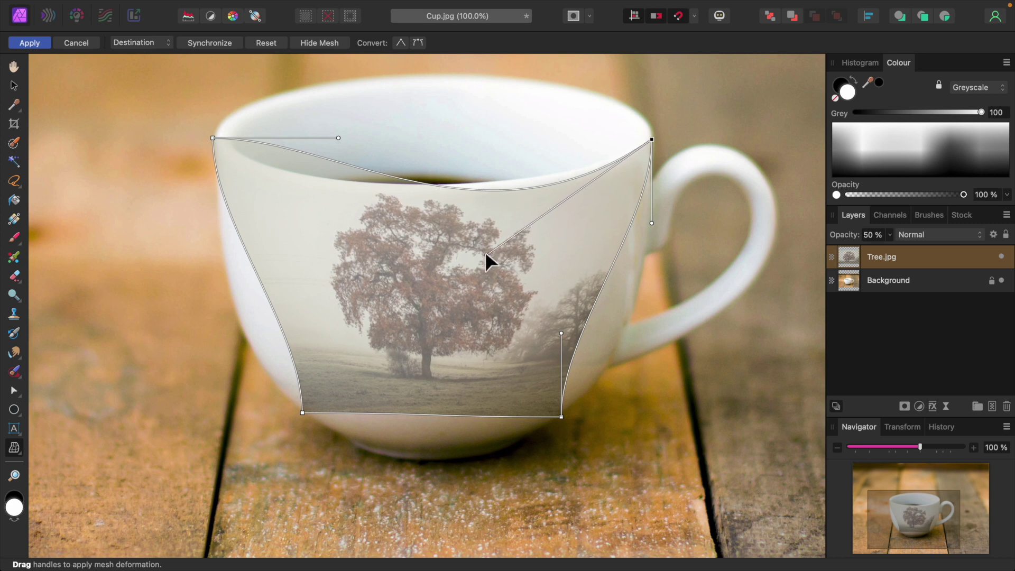
scroll(485, 254, left, 2)
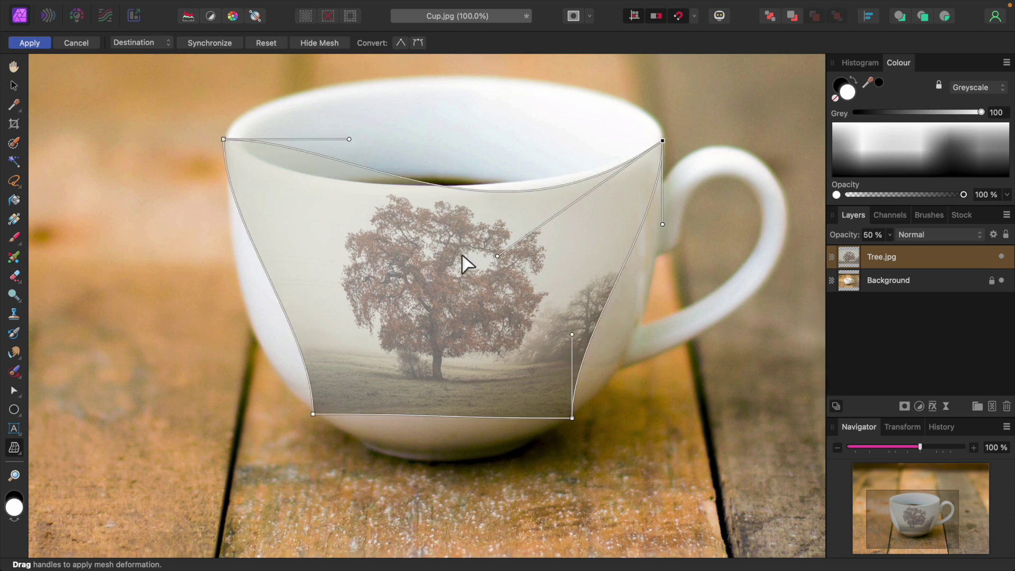
Step: Refine the top edge's left and right curve handles, undoing one attempt, so it hugs the rim
drag(348, 138, 280, 207)
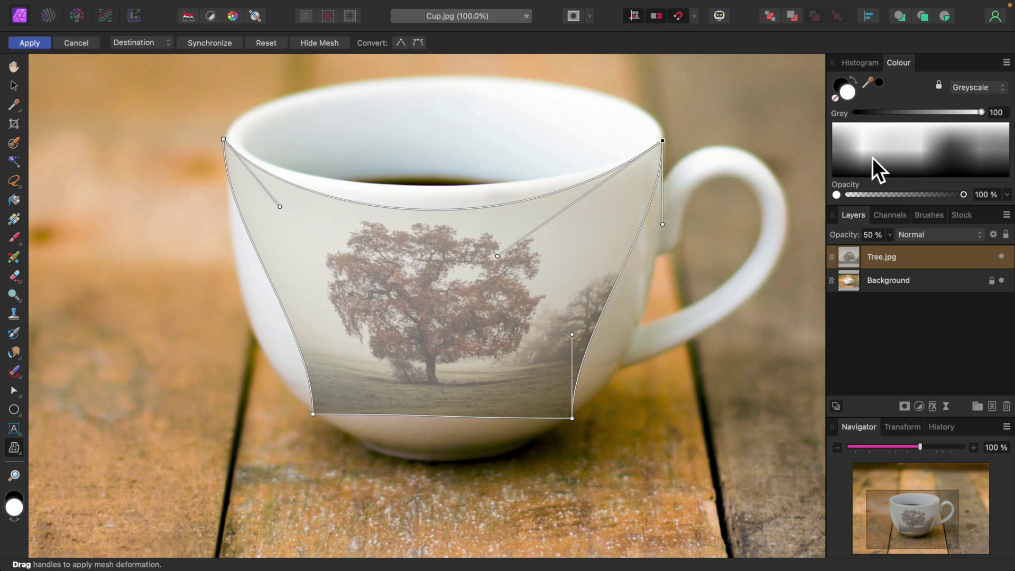
drag(663, 140, 662, 144)
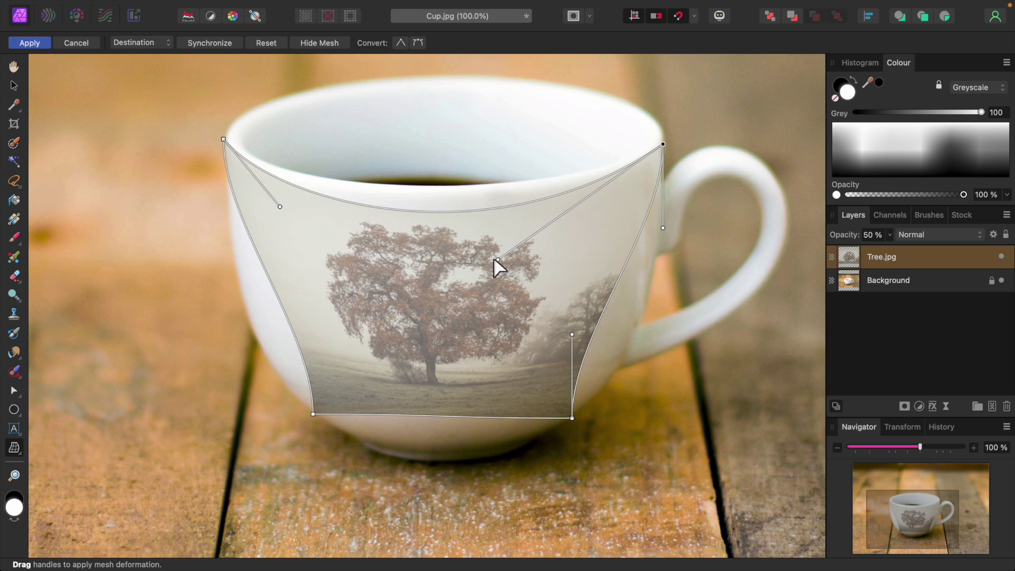
drag(498, 260, 526, 231)
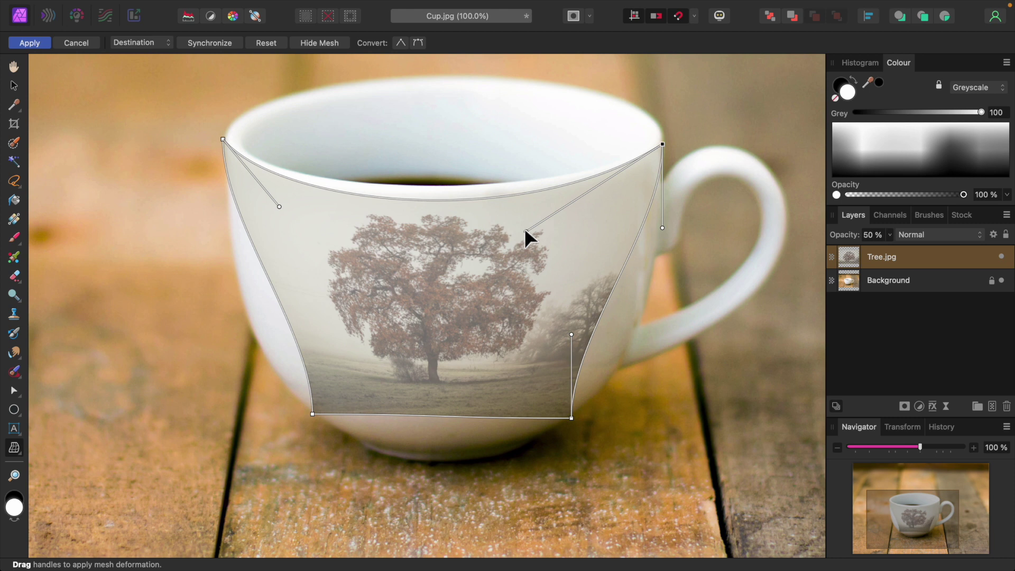
key(ctrl+z)
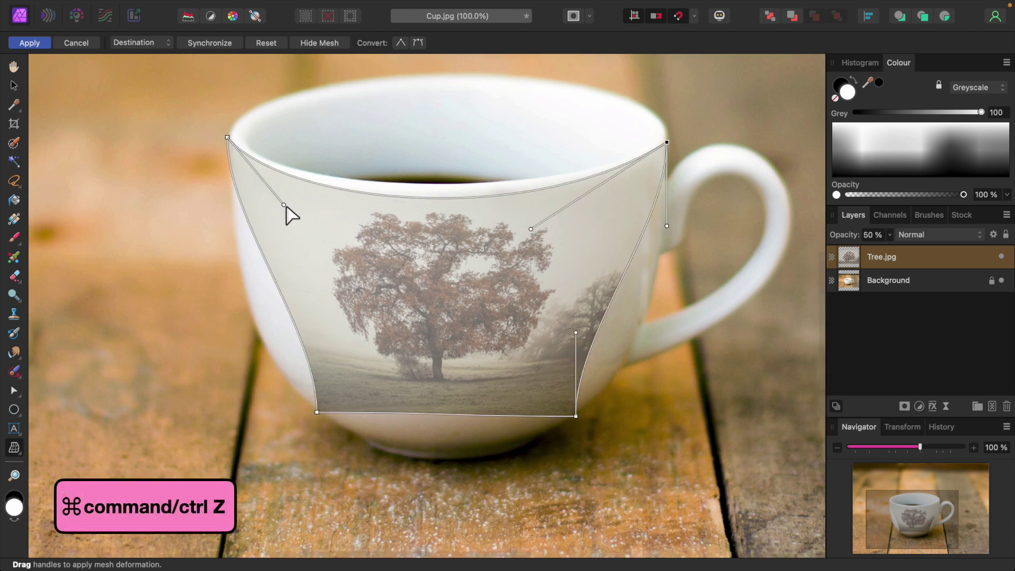
drag(283, 204, 268, 196)
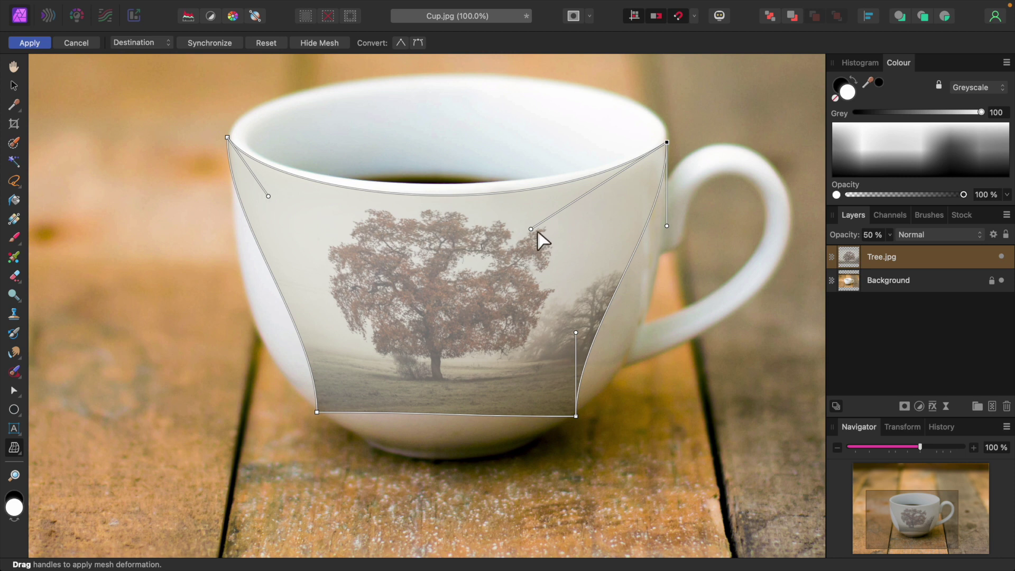
drag(530, 228, 549, 222)
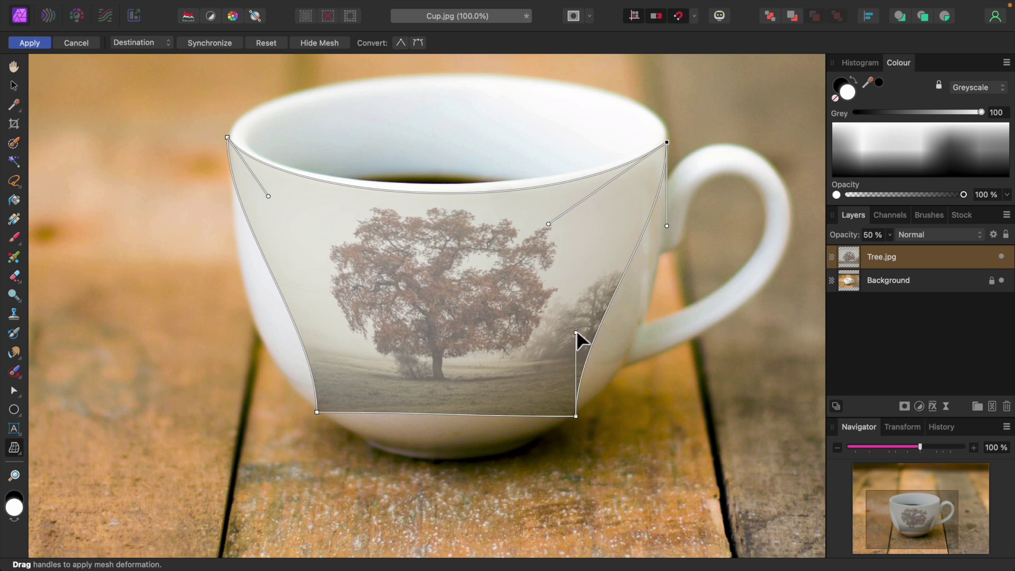
Step: Bow the tree's right and left edges outward along the cup's rounded sides
drag(576, 332, 648, 386)
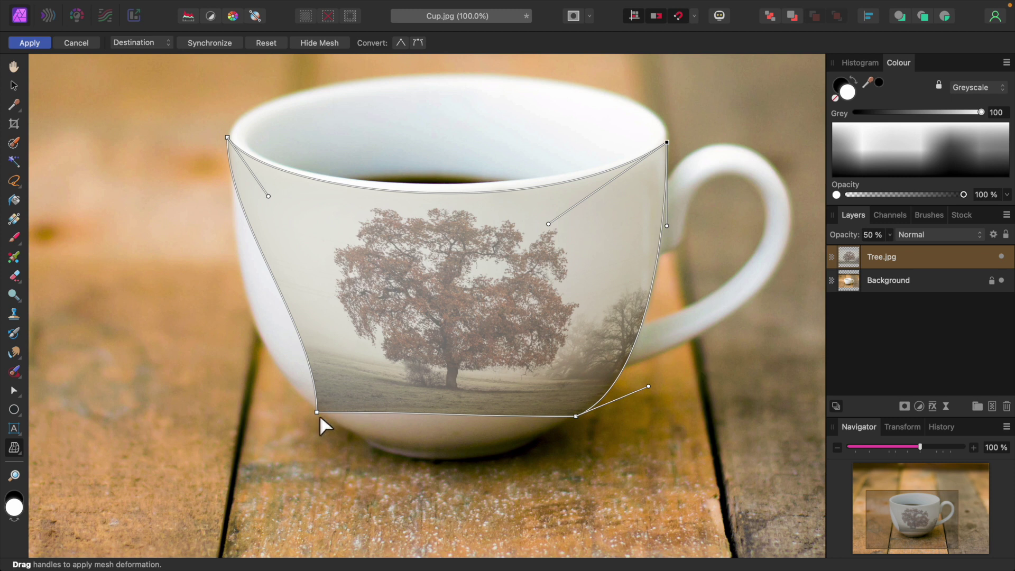
drag(317, 412, 240, 360)
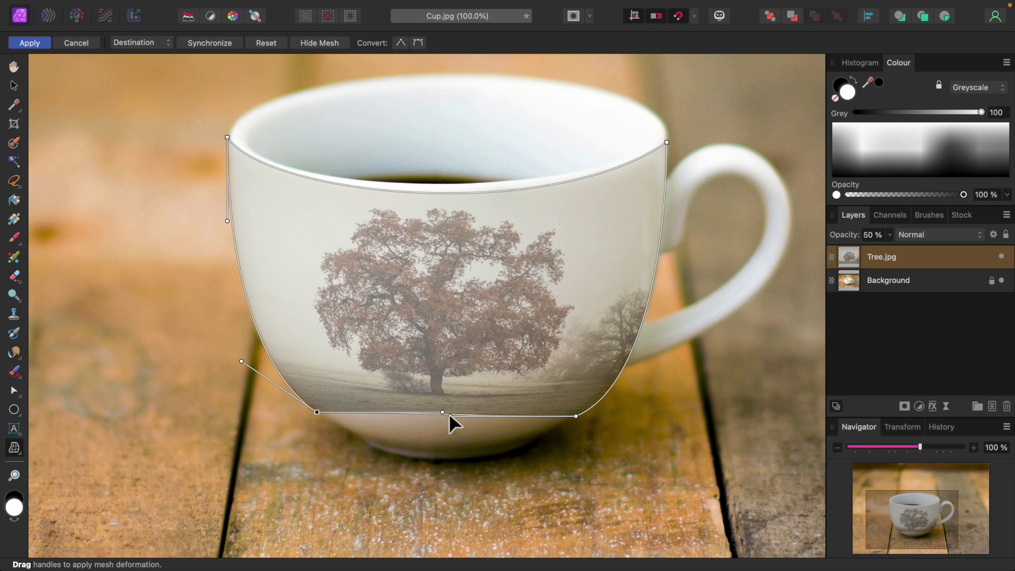
Step: Drag the bottom-edge handles down so the tree's bottom sweeps in a U around the cup base
drag(449, 417, 448, 483)
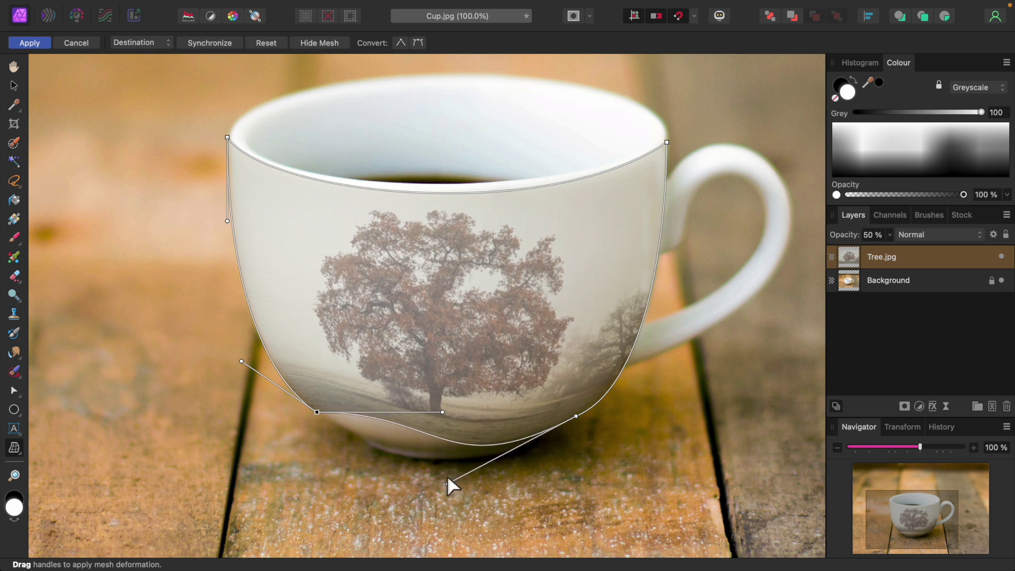
drag(440, 411, 493, 468)
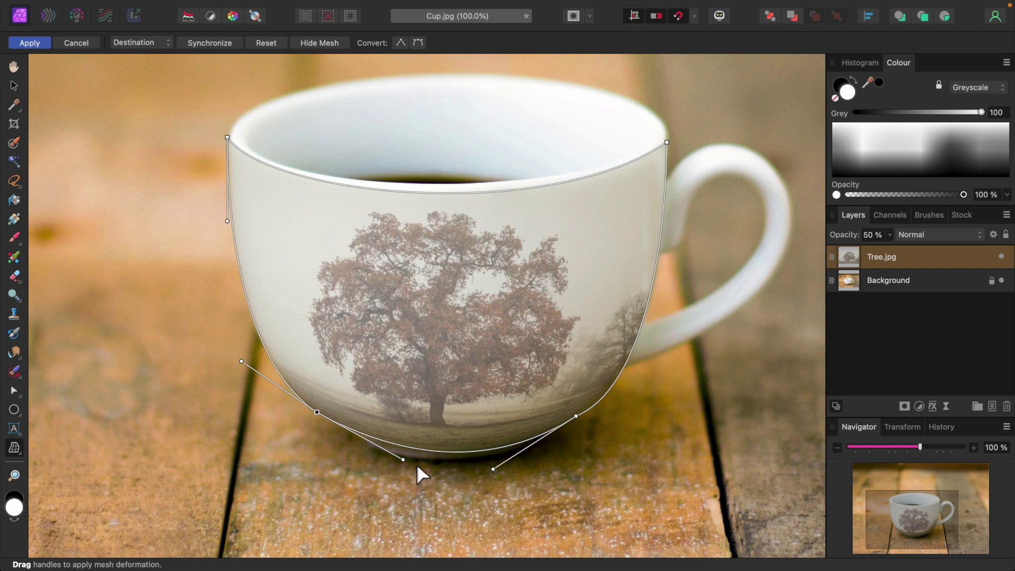
drag(402, 458, 405, 466)
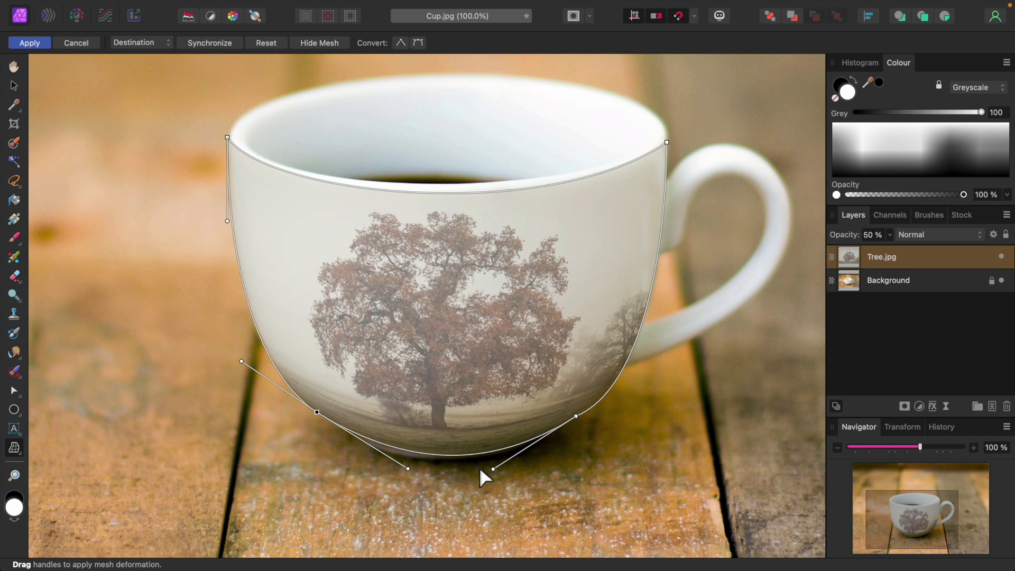
drag(492, 468, 486, 466)
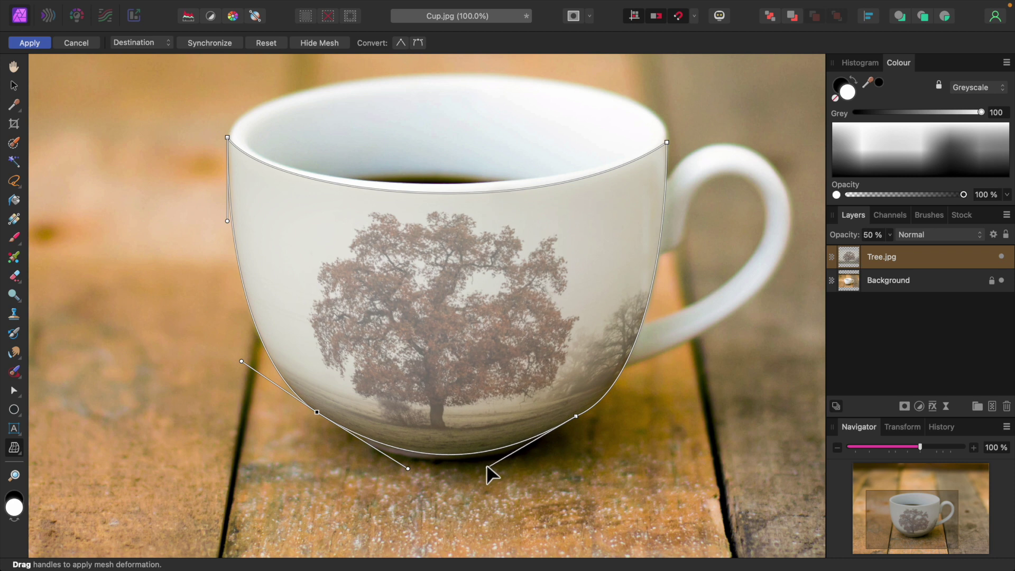
Step: Hide the mesh, fit the whole image in the window, and apply the mesh warp
click(331, 48)
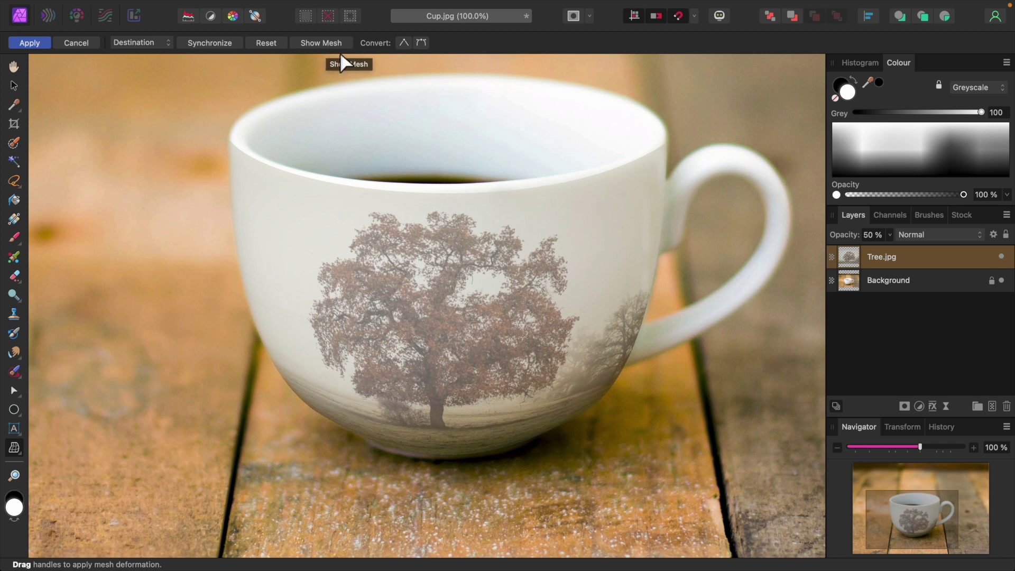
key(super+0)
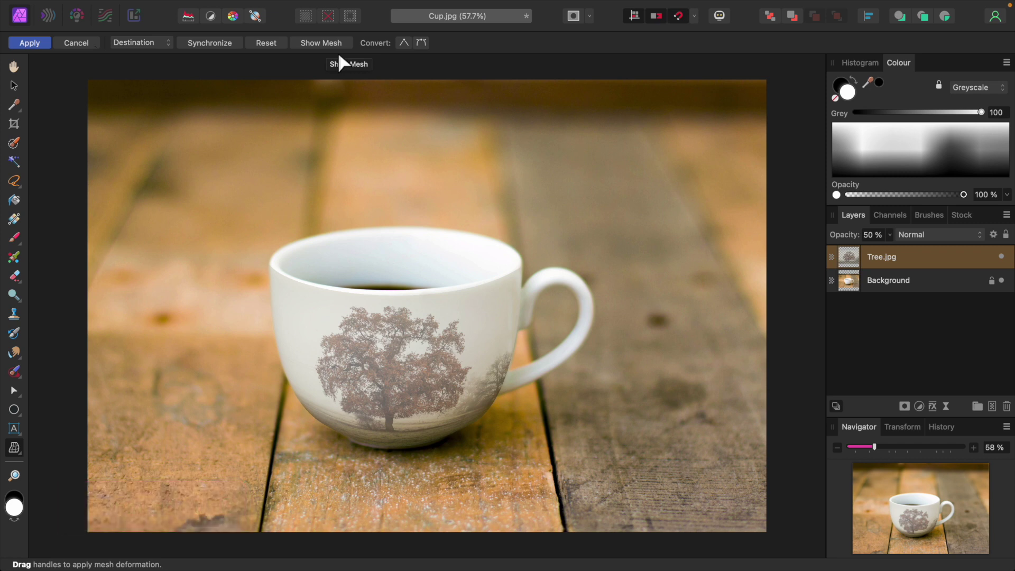
click(31, 44)
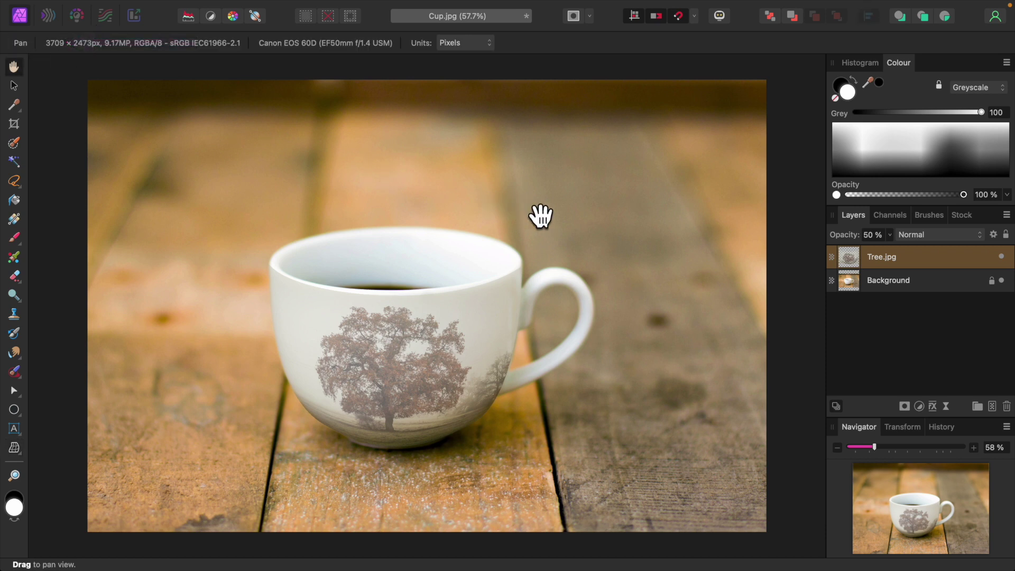
Step: Raise Tree.jpg's opacity to 100% and switch its blend mode to Darker Colour
click(891, 236)
drag(893, 252, 964, 260)
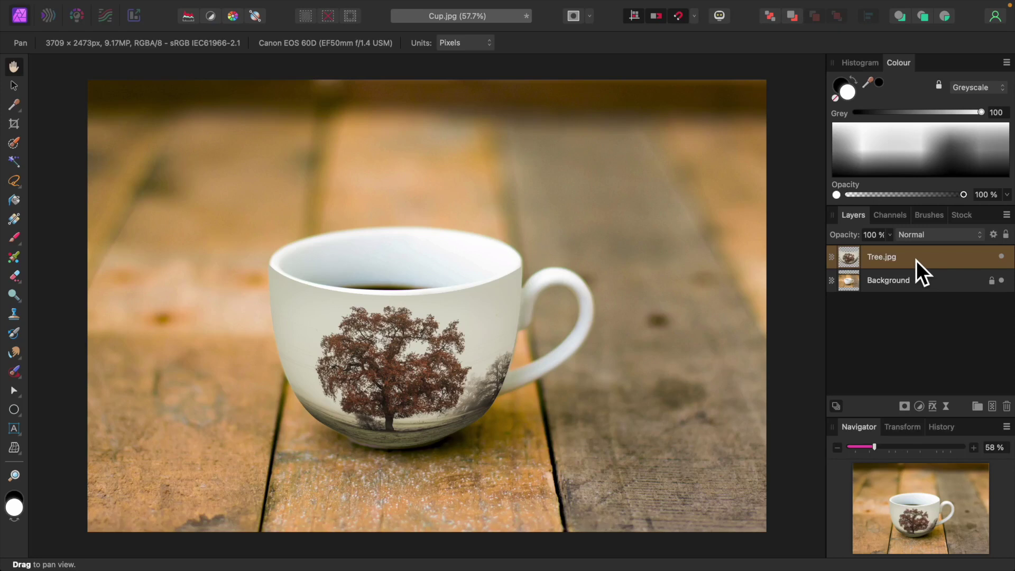
click(984, 241)
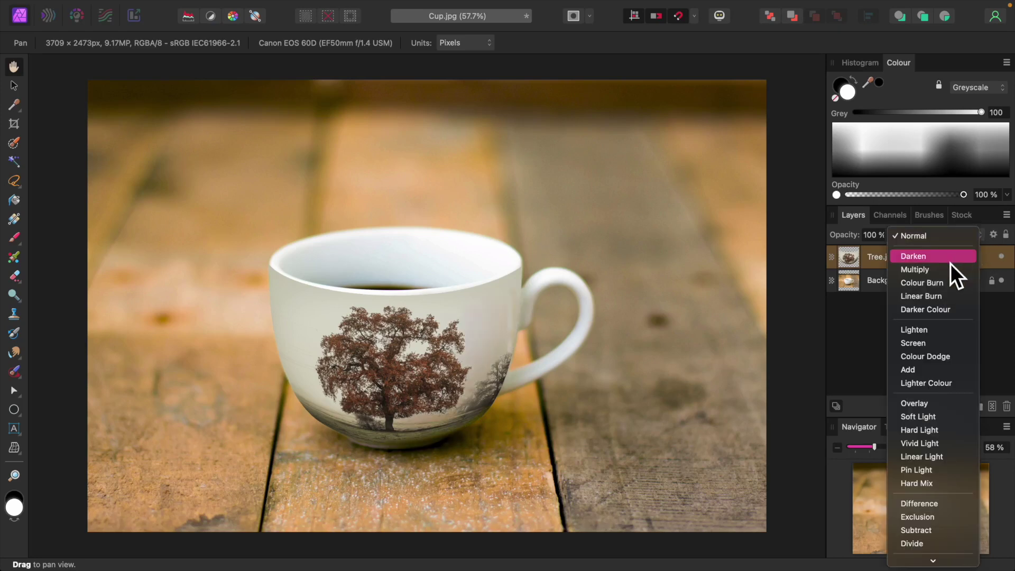
click(946, 312)
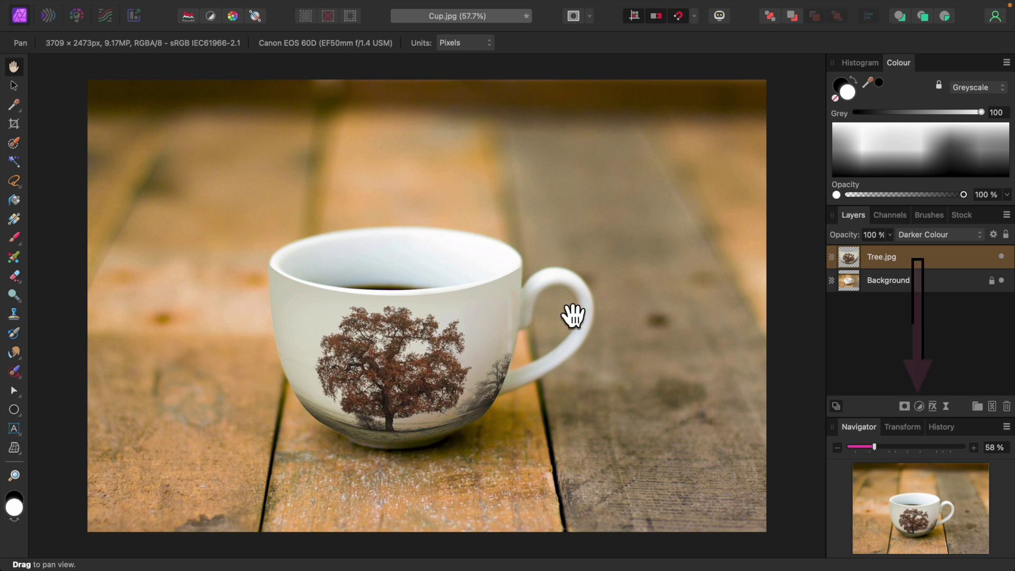
Step: Add a Curves adjustment nested inside Tree.jpg and set its blend mode to Luminosity
click(925, 408)
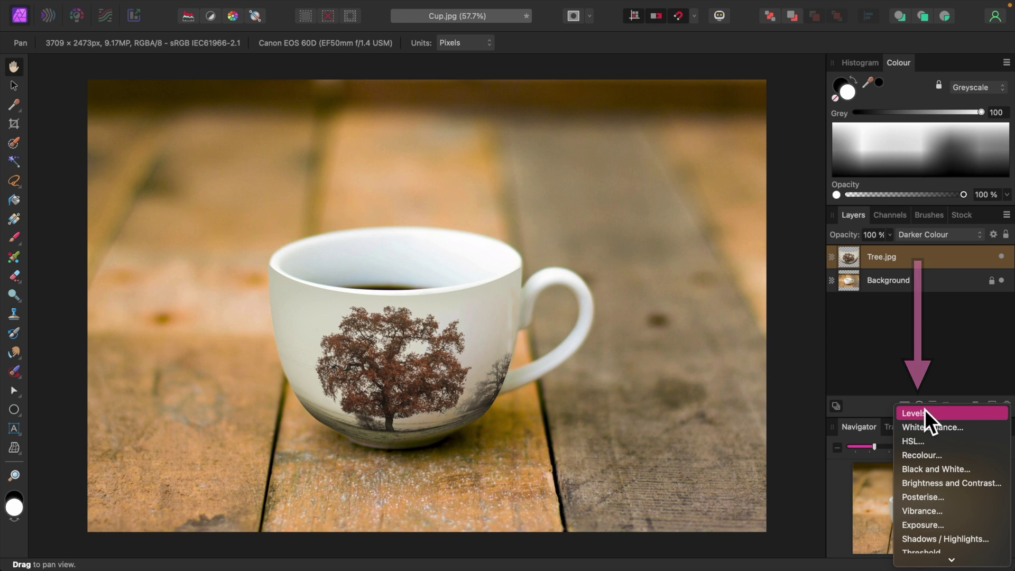
click(922, 413)
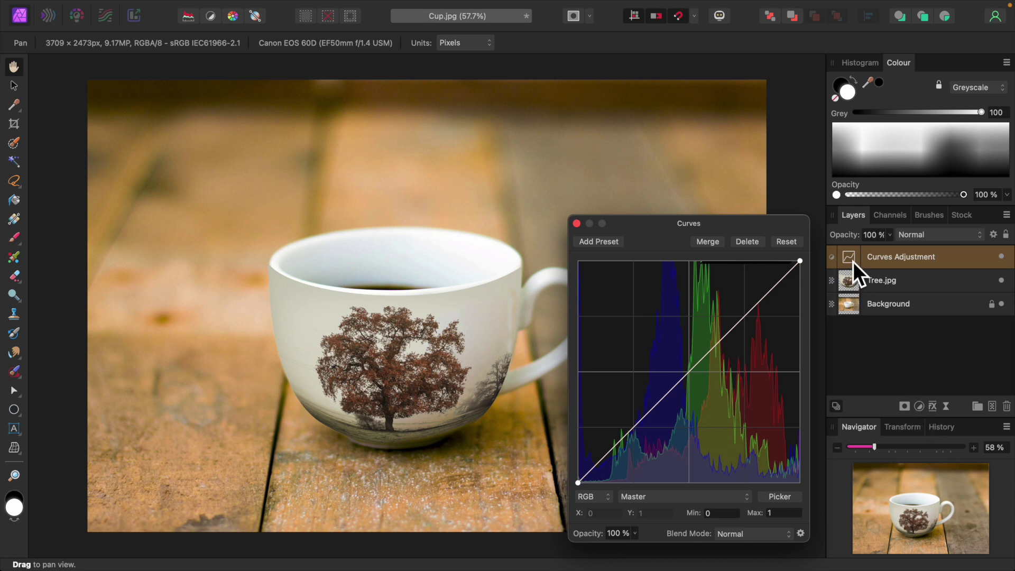
mouse_move(846, 262)
mouse_down()
mouse_move(849, 274)
mouse_move(836, 277)
mouse_up()
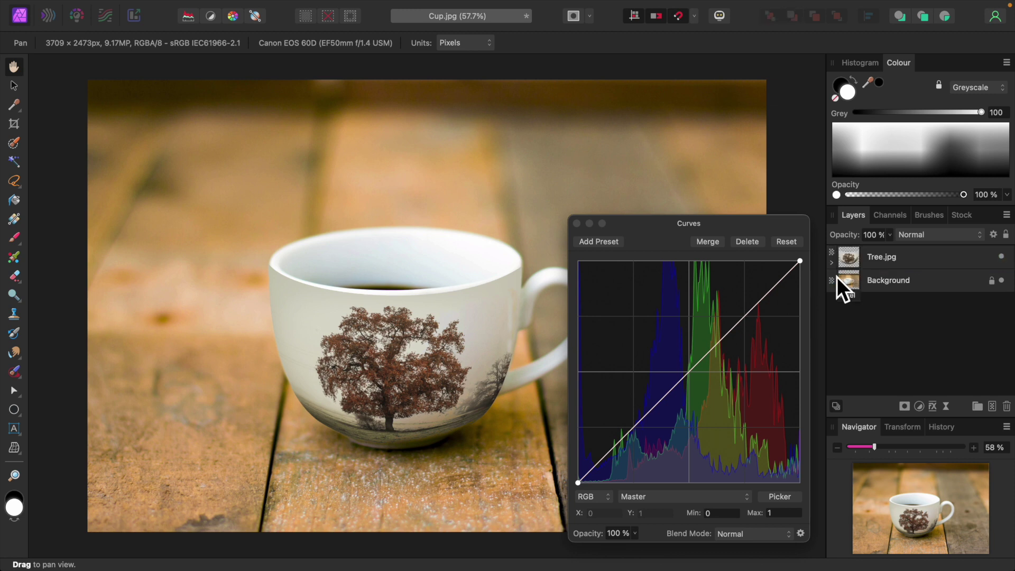
click(793, 535)
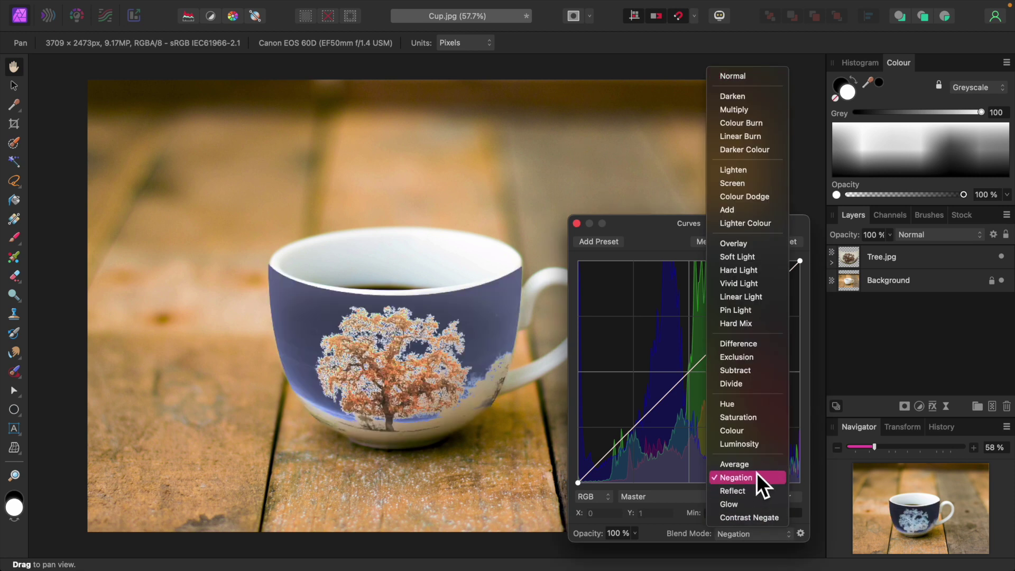
click(752, 447)
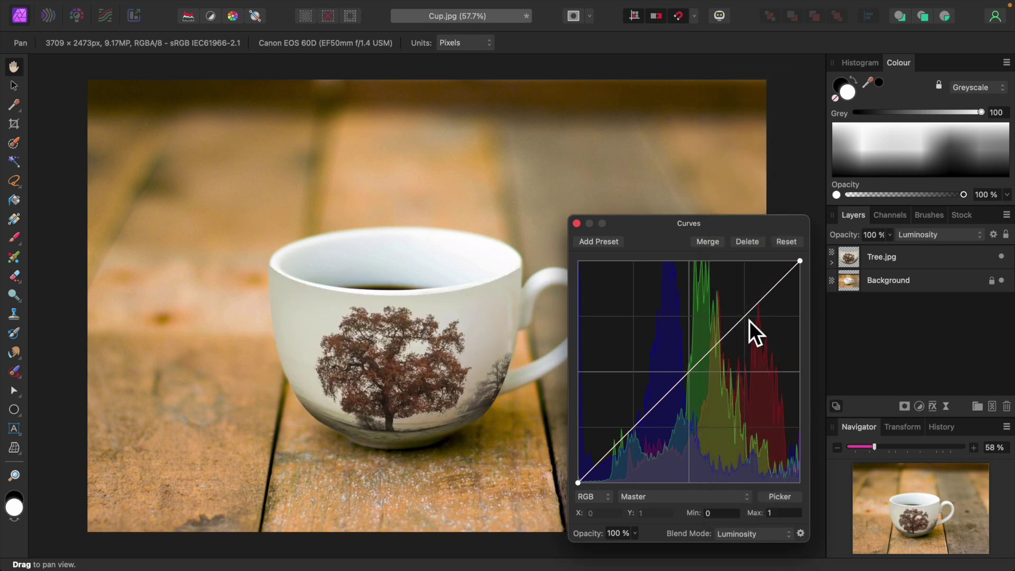
Step: Shape an S-curve by raising the upper point, lowering the midpoint and adding a lower point
drag(750, 319, 750, 271)
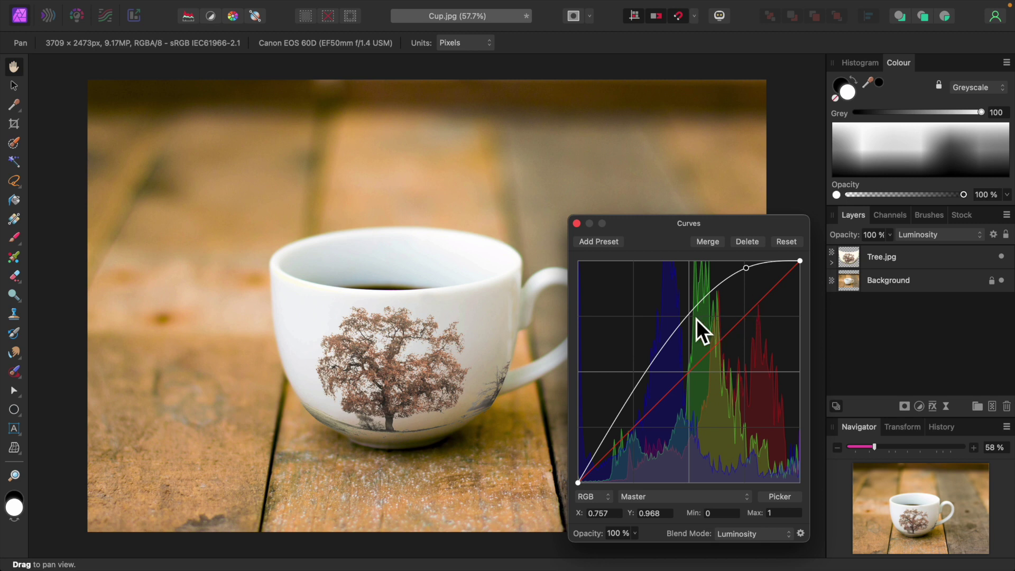
drag(693, 319, 693, 375)
drag(632, 457, 636, 433)
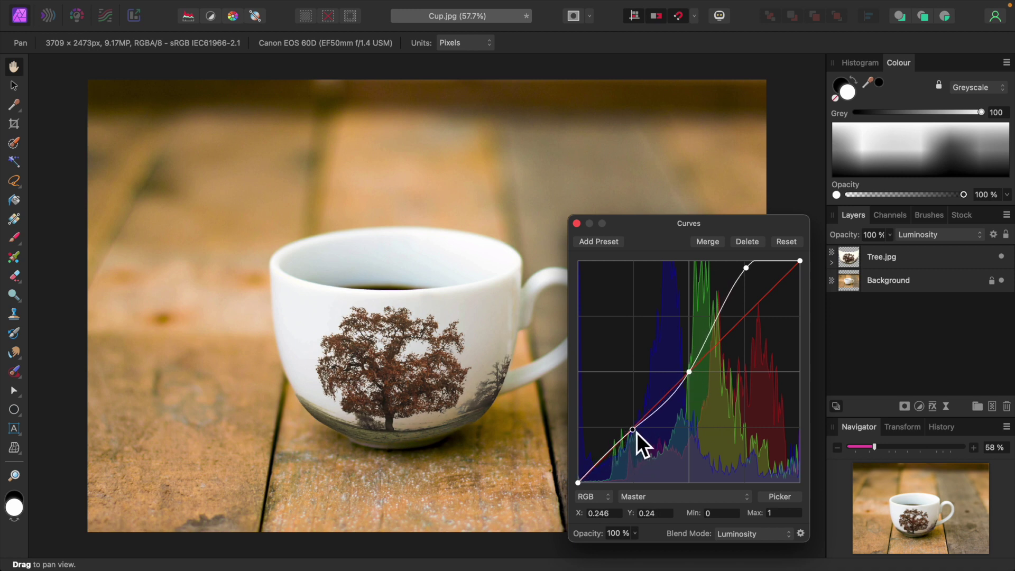
click(579, 225)
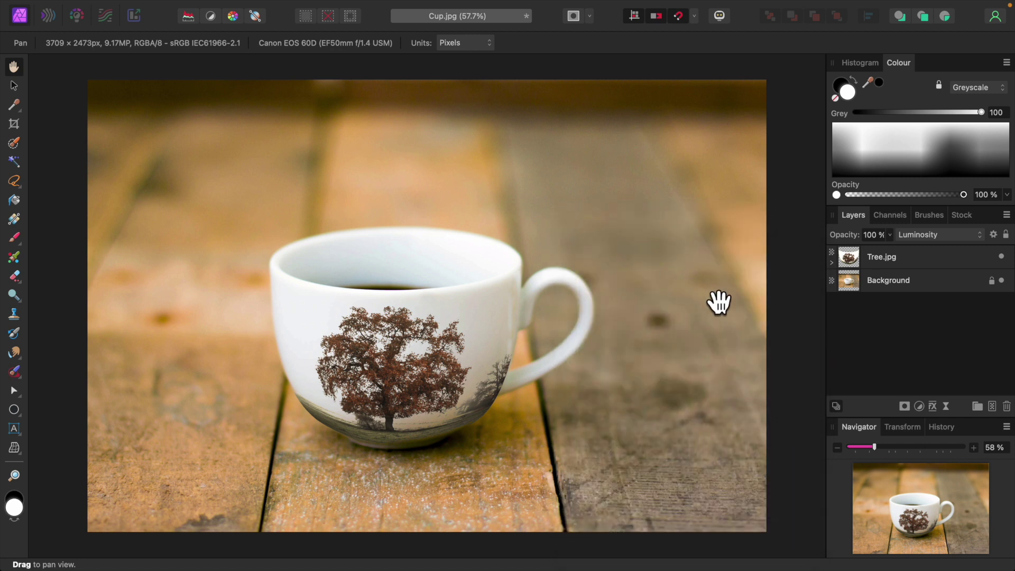
click(924, 409)
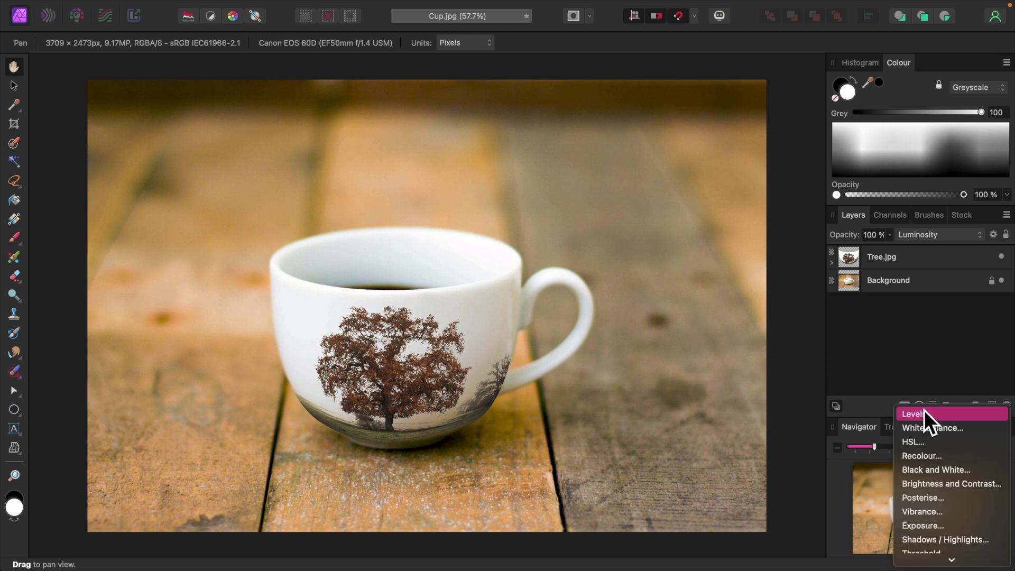
Step: Add an HSL Shift adjustment with Saturation Shift set to 18%
click(916, 445)
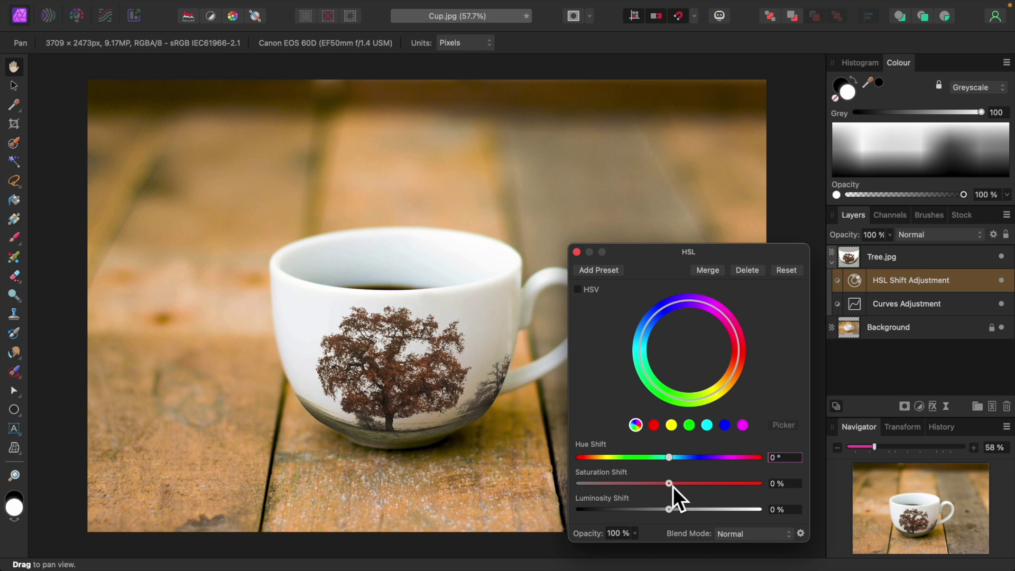
drag(673, 487, 690, 488)
click(577, 252)
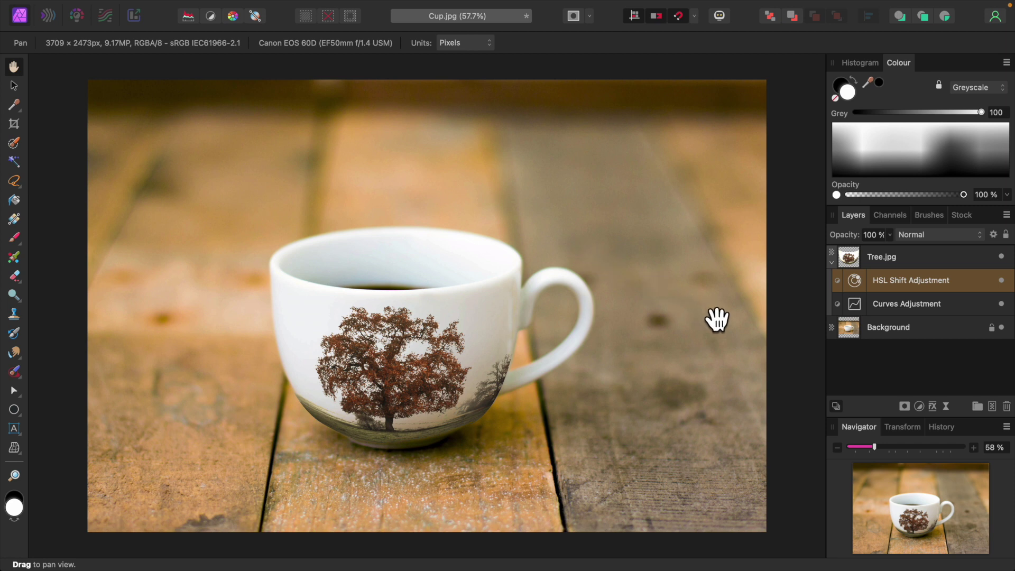